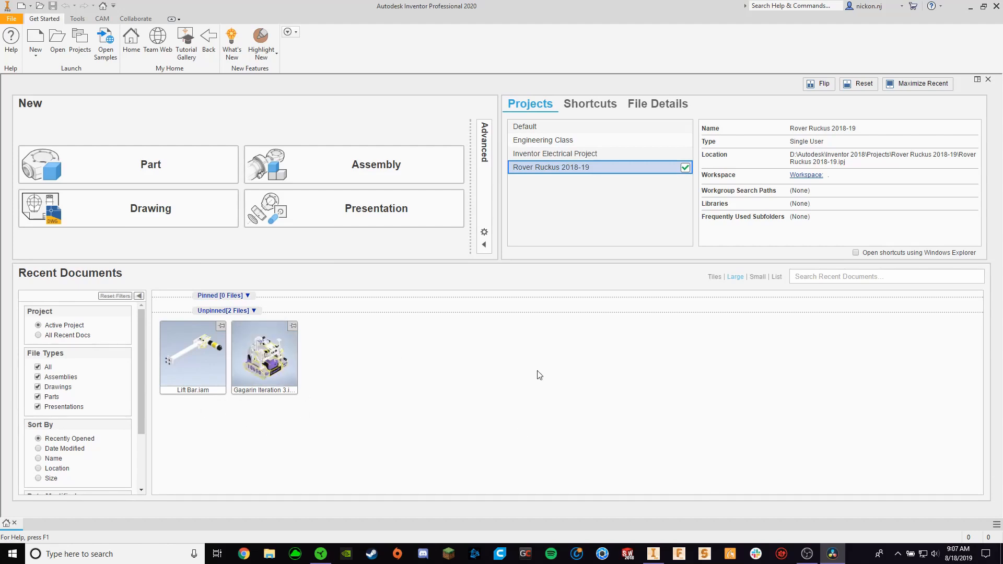
View the Default project's details and open the project manager
mouse_move(245, 369)
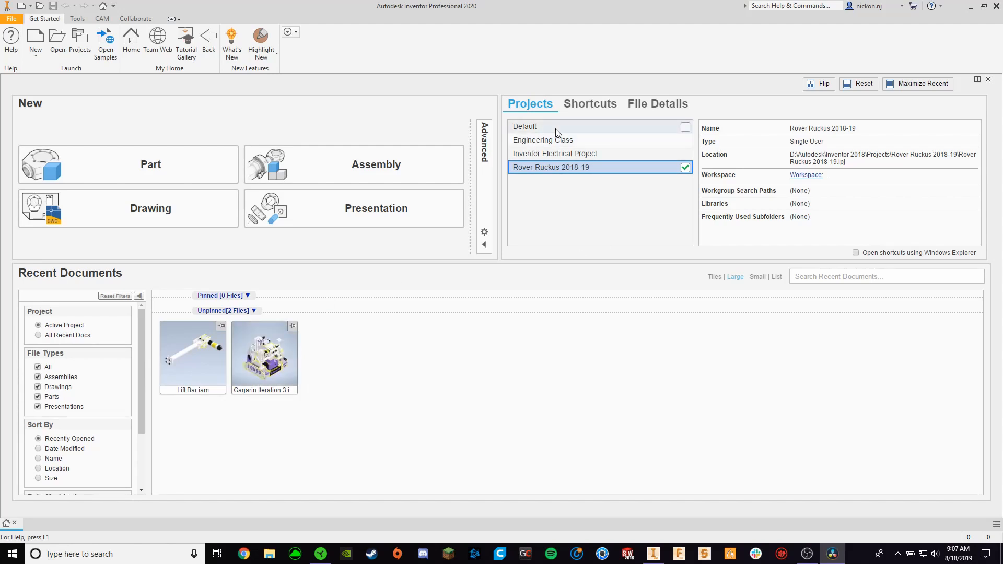
left_click(587, 123)
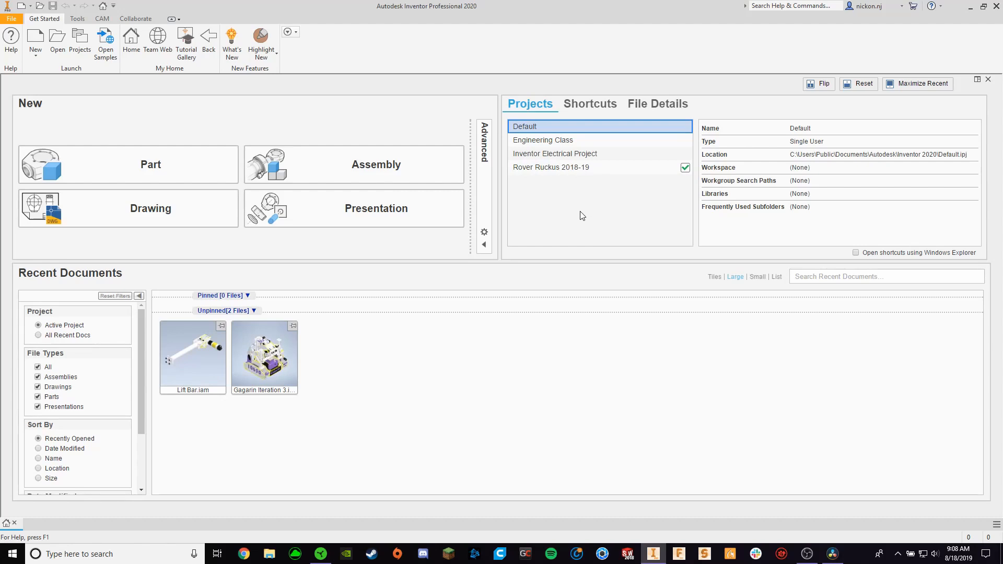
left_click(78, 46)
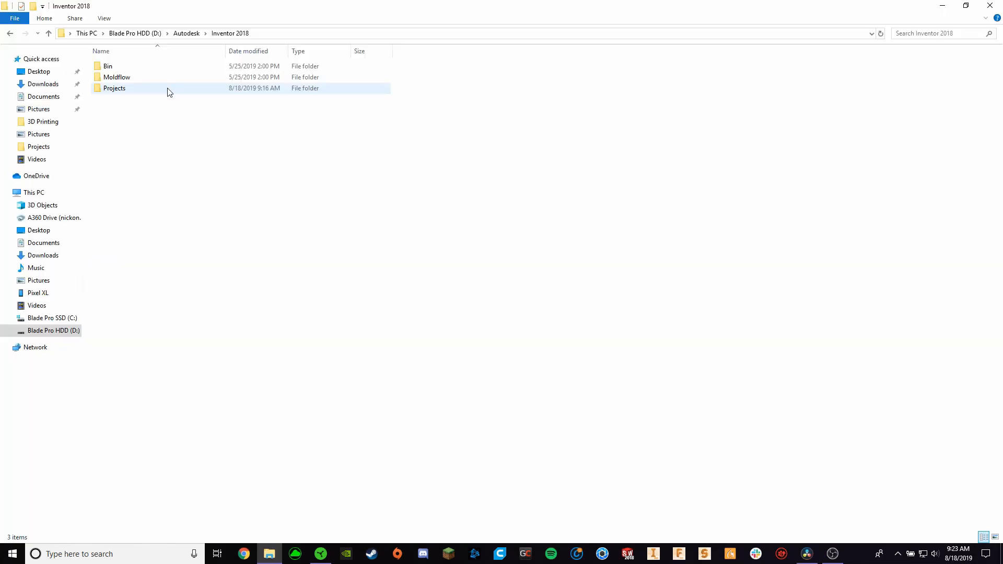
In File Explorer, open the Projects folder inside Autodesk's Inventor 2018 folder and locate the Rover Ruckus 2018-19 folder
left_click(168, 92)
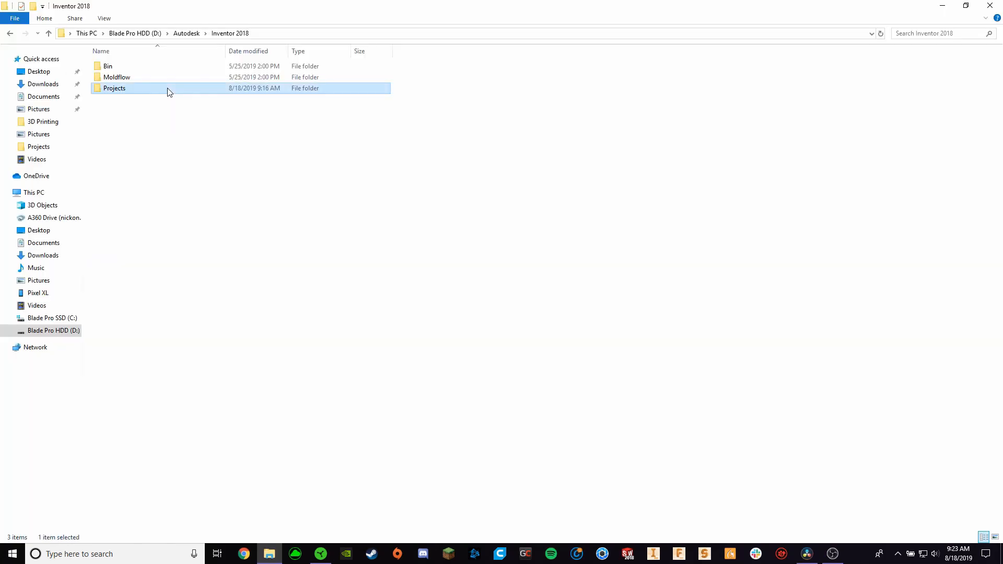
left_click(186, 33)
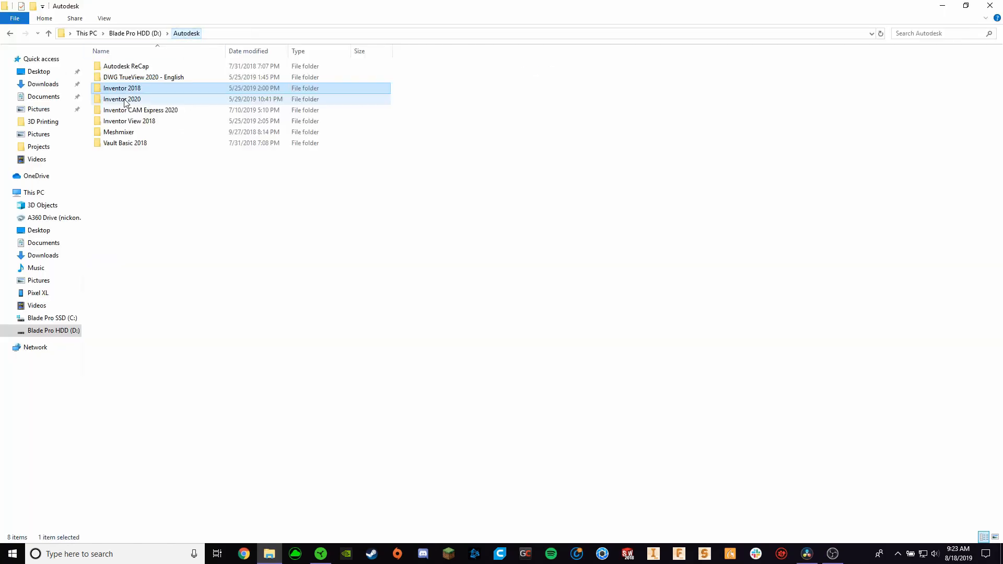
double_click(126, 91)
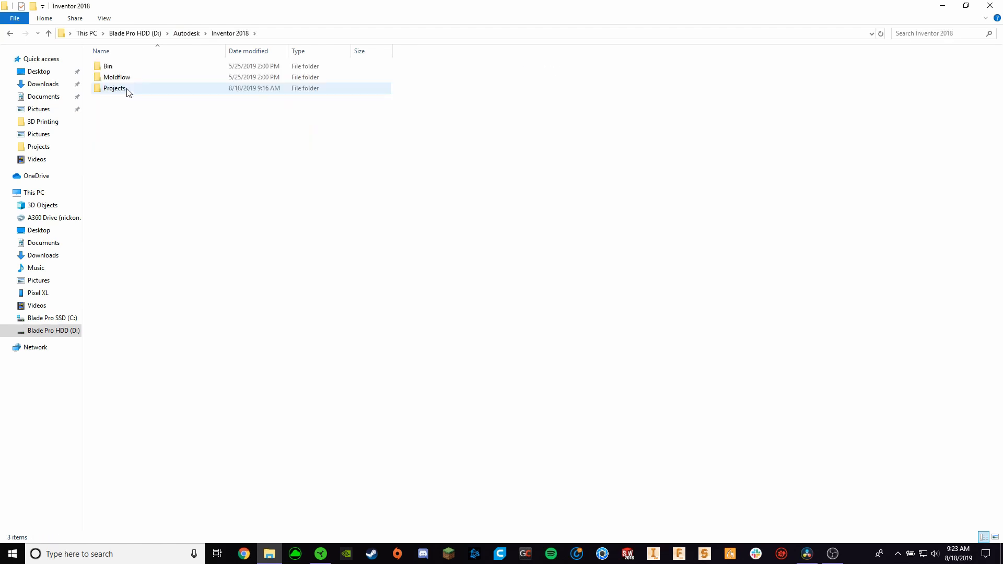
double_click(128, 93)
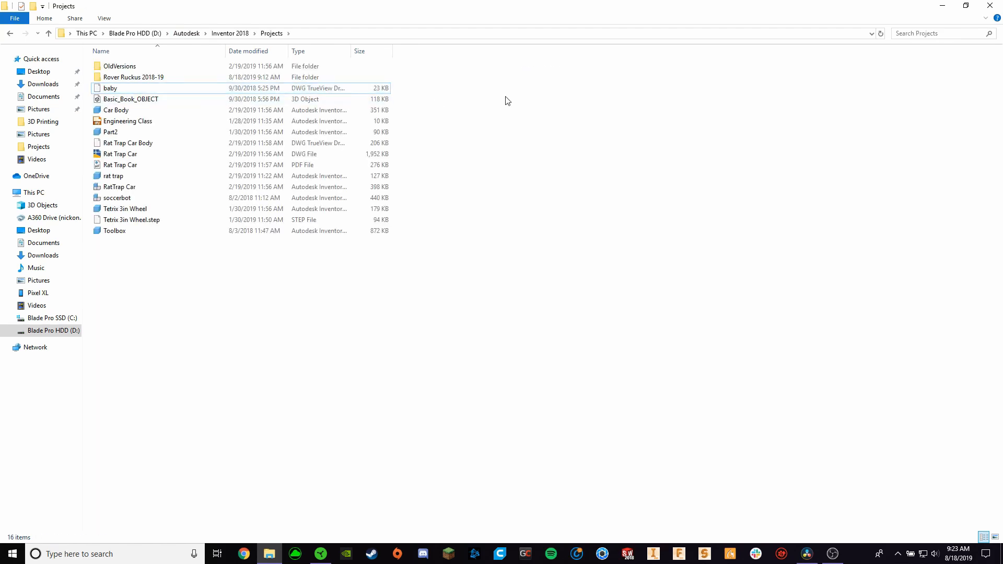
left_click(342, 78)
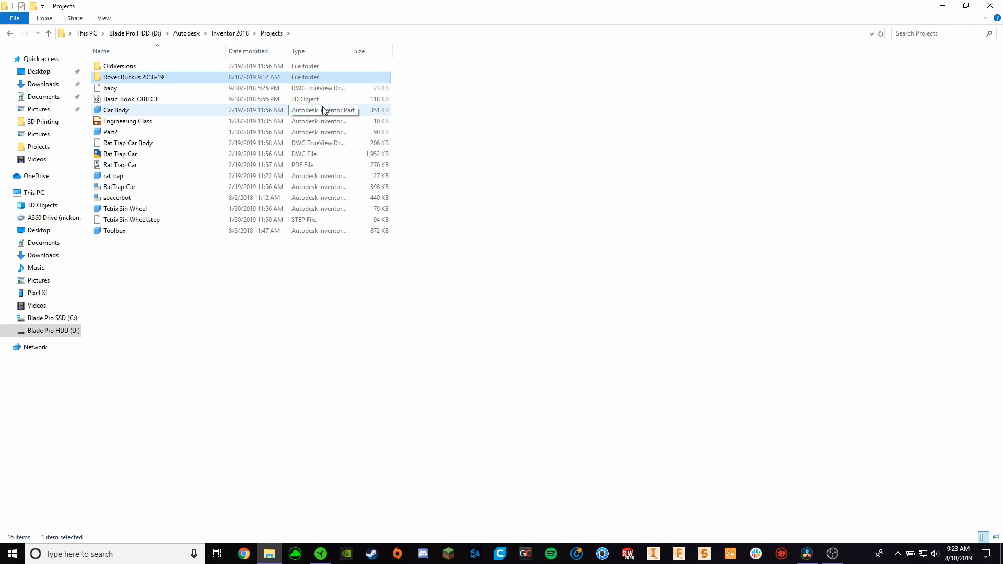
left_click(577, 114)
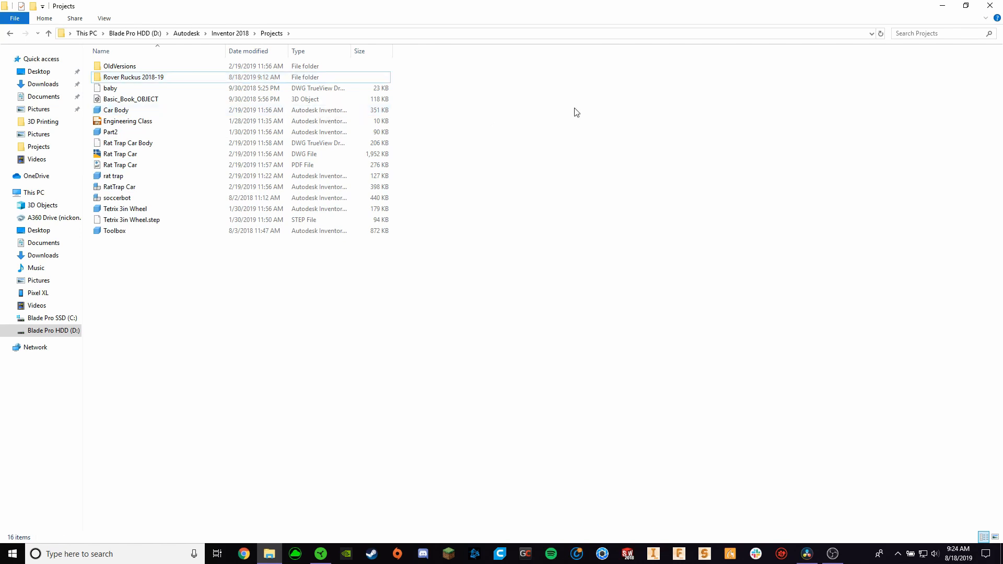
Open the Rover Ruckus 2018-19 project folder and look through its part and assembly files
left_click(306, 80)
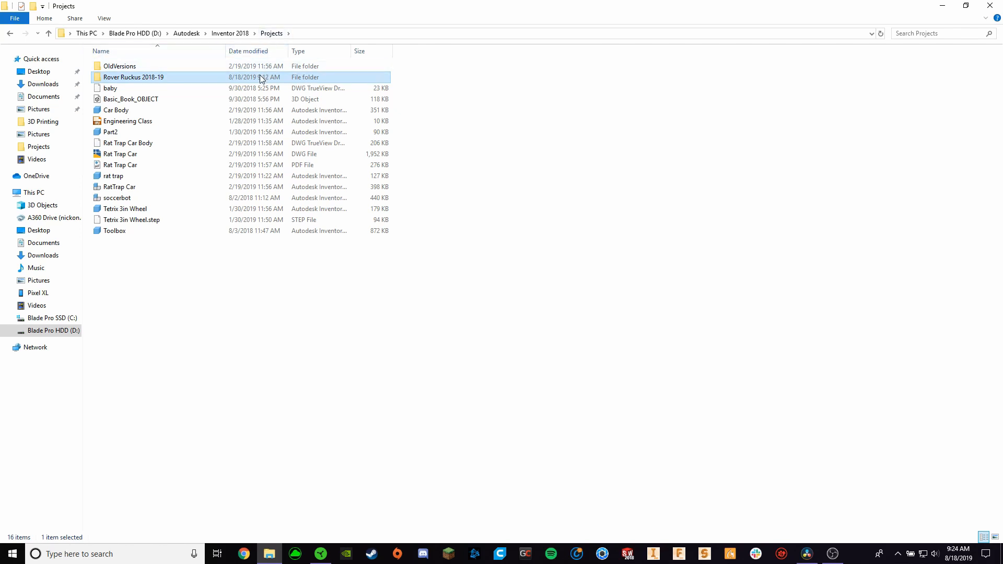
double_click(175, 83)
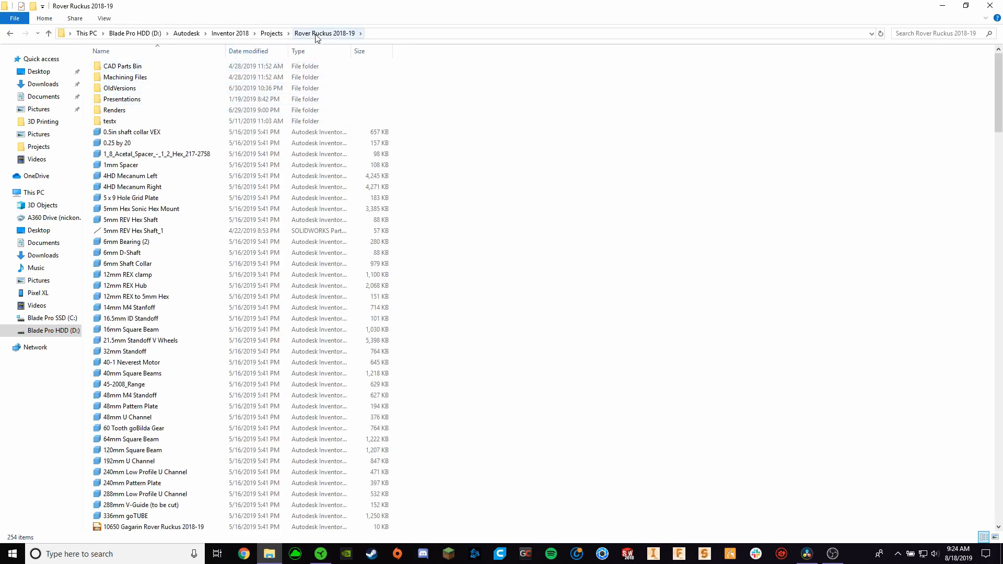
scroll(295, 204, "down", 4)
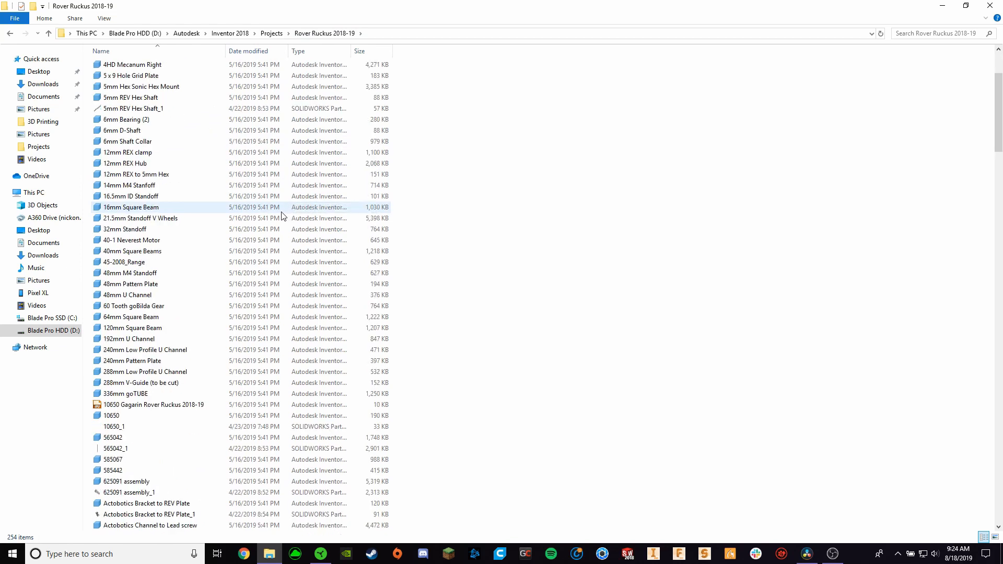
scroll(283, 216, "down", 14)
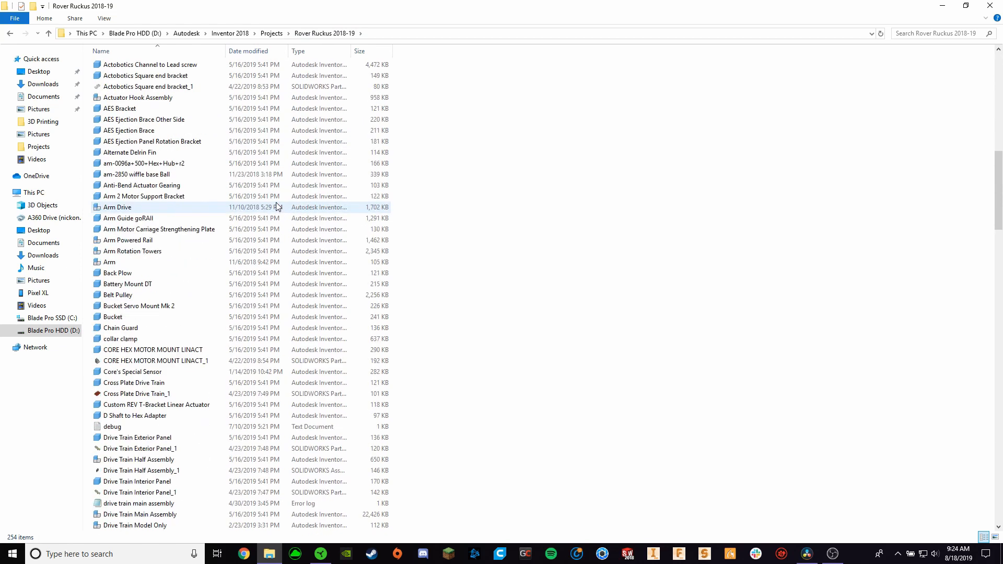
scroll(276, 202, "down", 20)
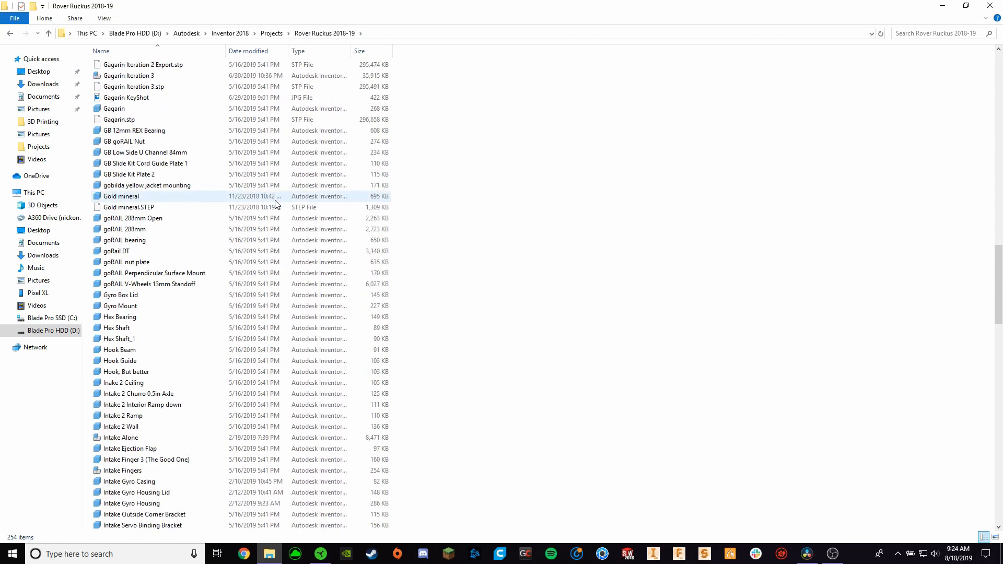
scroll(276, 202, "down", 20)
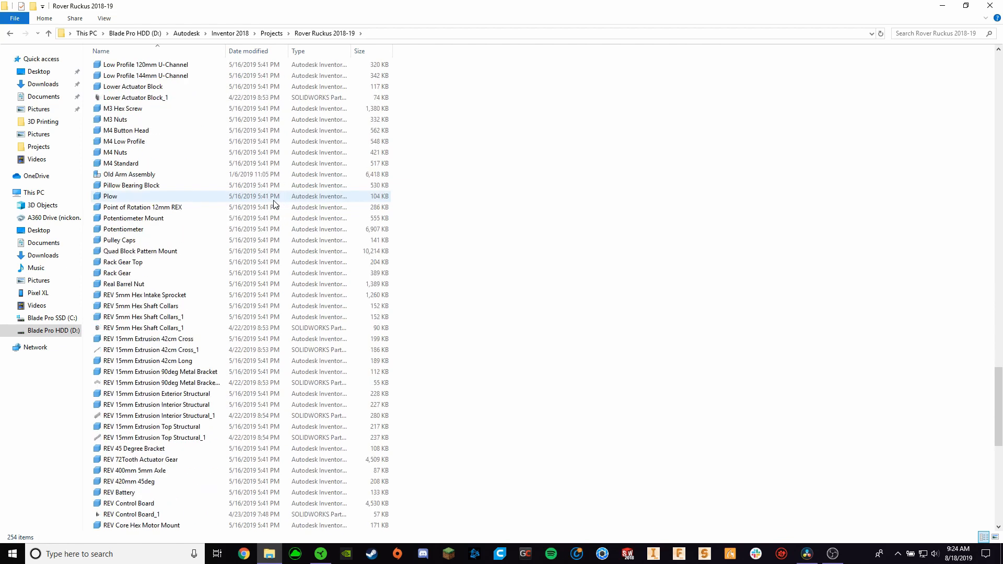
scroll(276, 203, "down", 14)
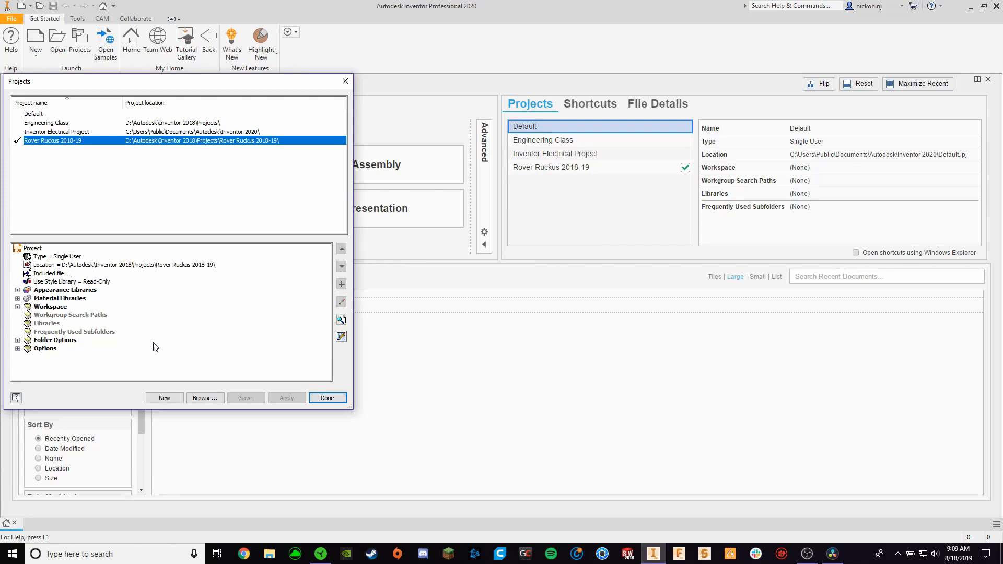
In Inventor's project manager, start a new single-user project named Test and check its workspace folder path
left_click(154, 398)
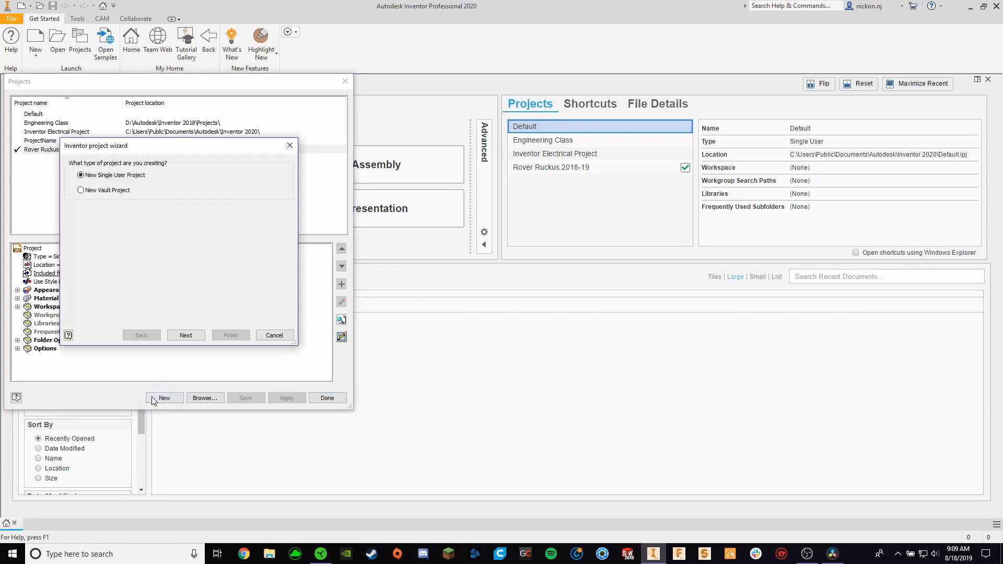
left_click(197, 337)
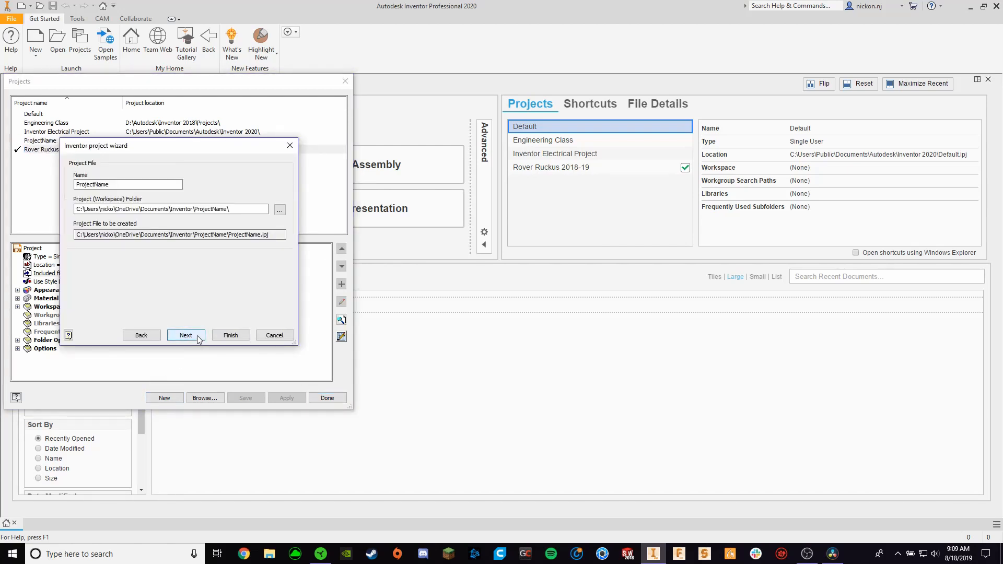
double_click(104, 184)
type("T")
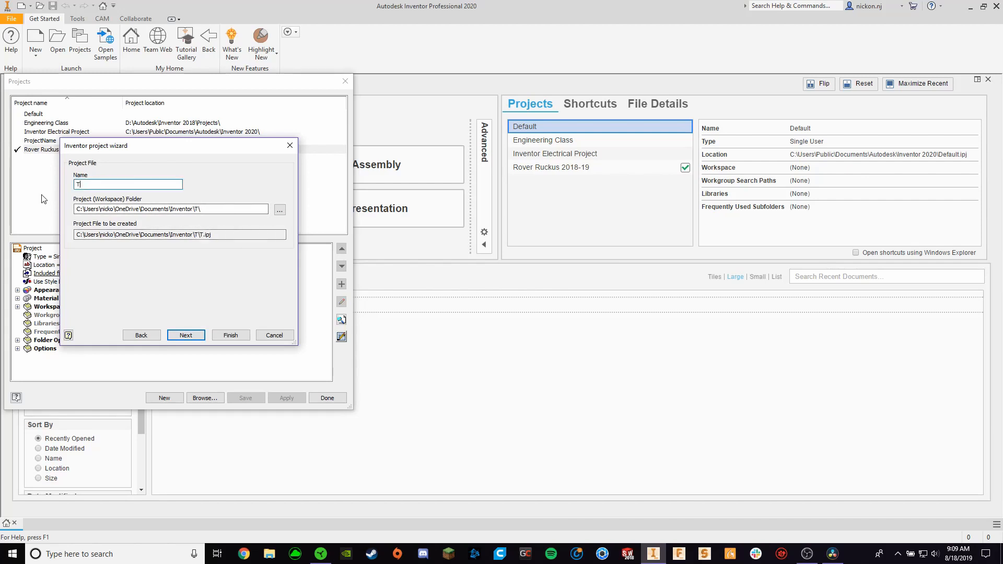
type("est")
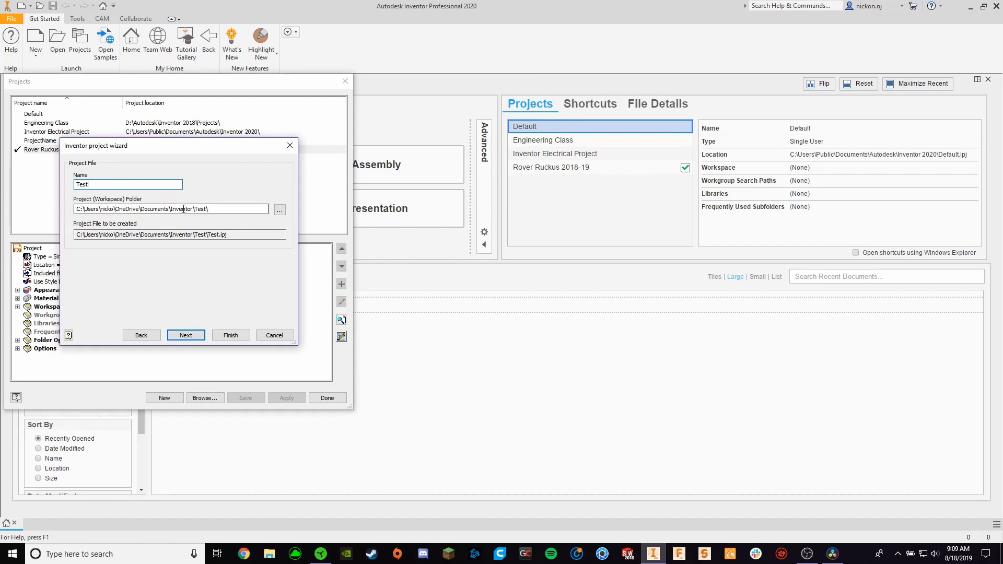
left_click_drag(169, 209, 186, 210)
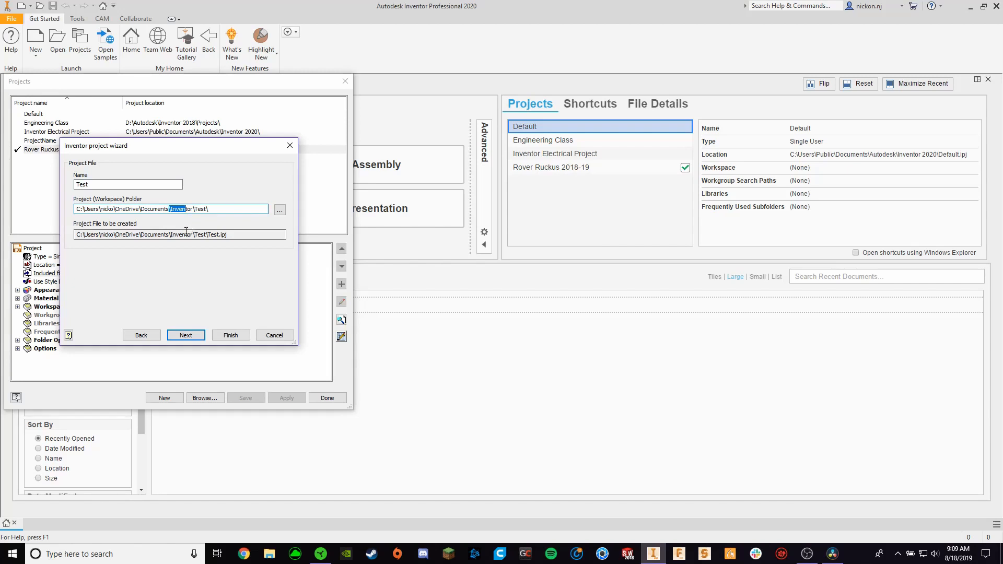
left_click(203, 211)
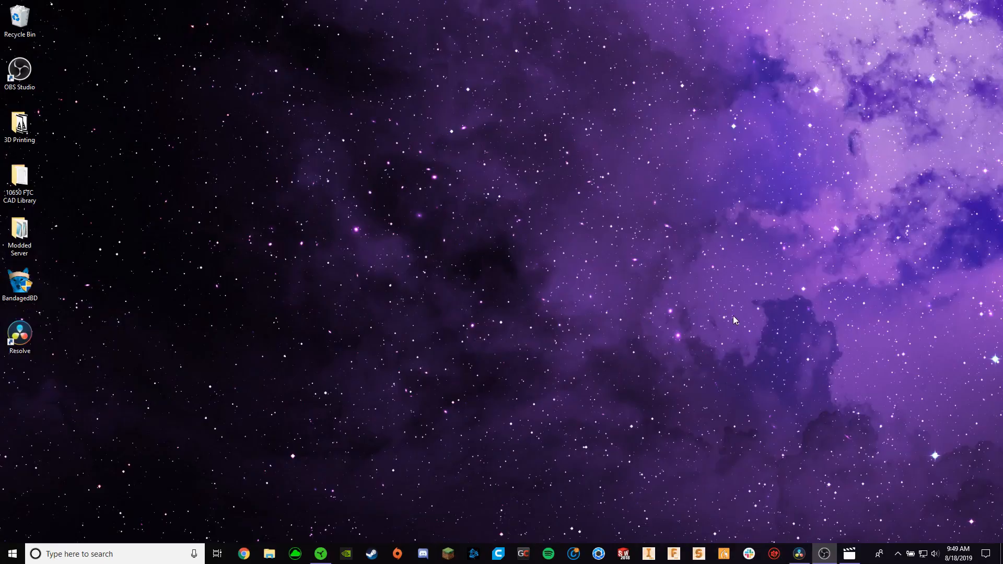
Switch to the Windows desktop and start creating a new shortcut
right_click(598, 264)
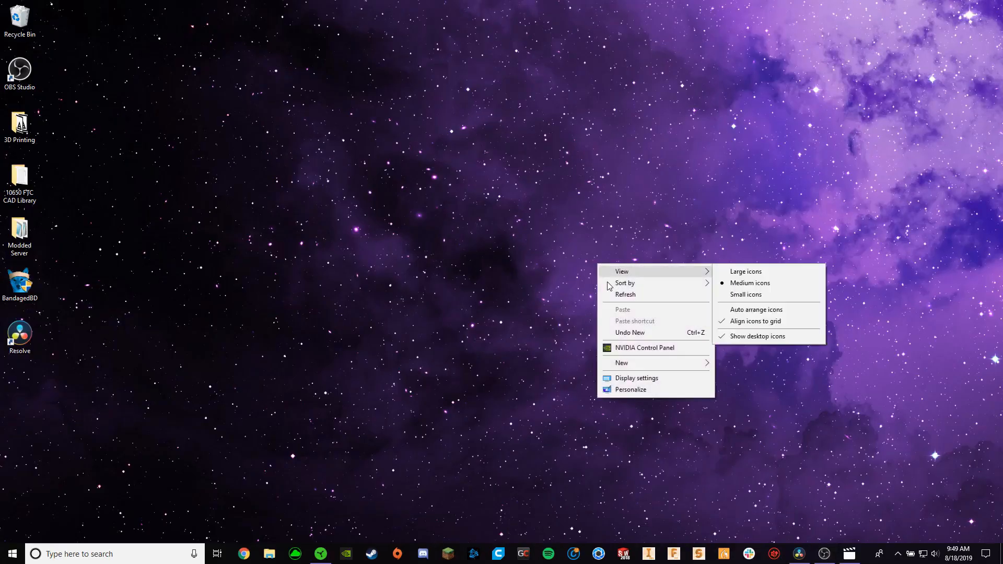
mouse_move(640, 363)
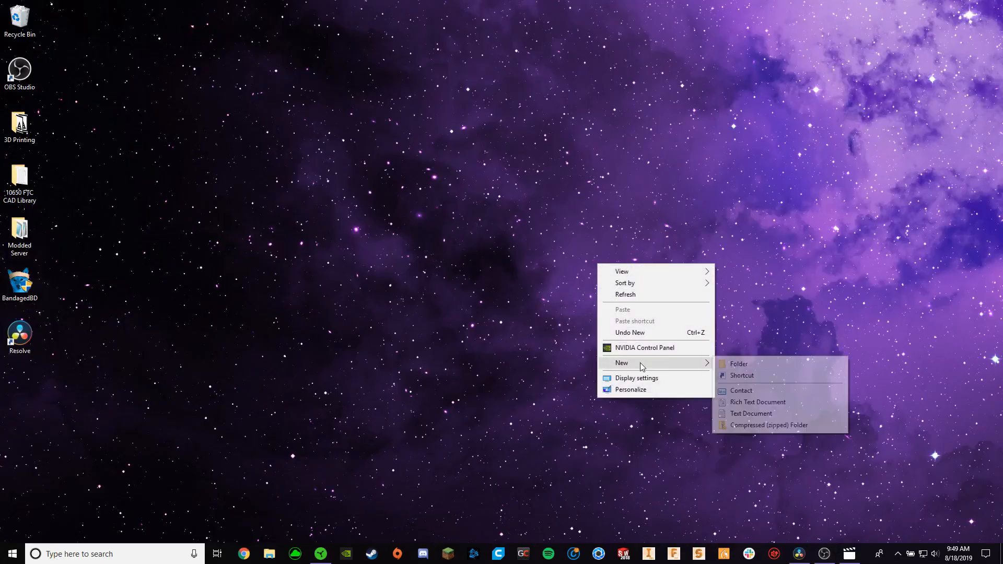
left_click(742, 376)
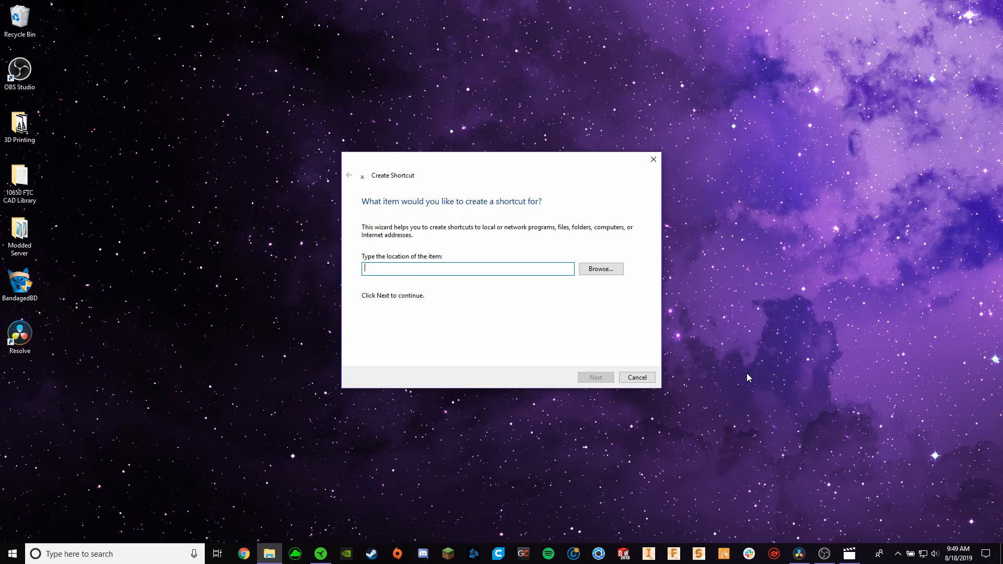
Back in Inventor, name the project Learn CAD and finish creating it along with its workspace folder
type("Learn CAD")
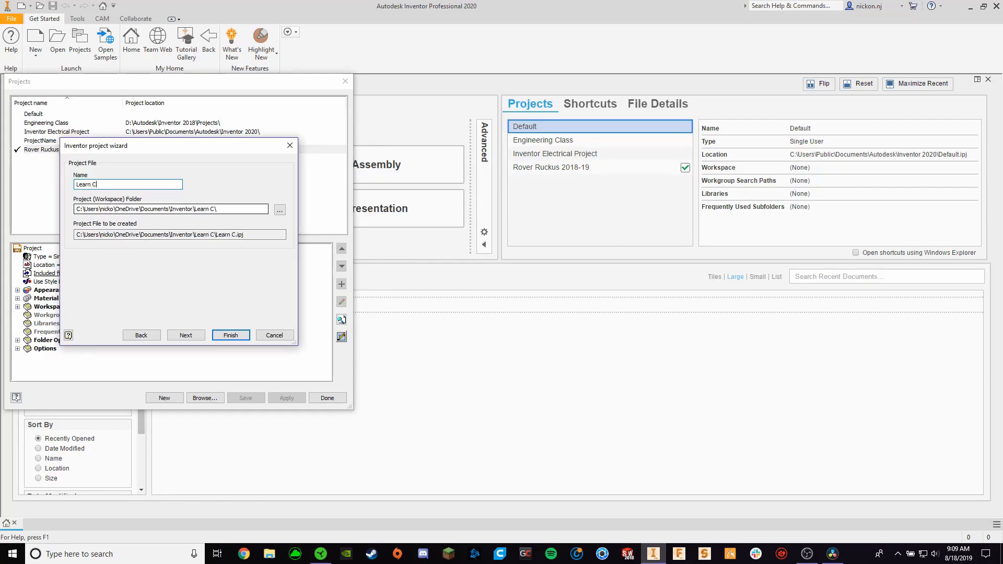
left_click(230, 335)
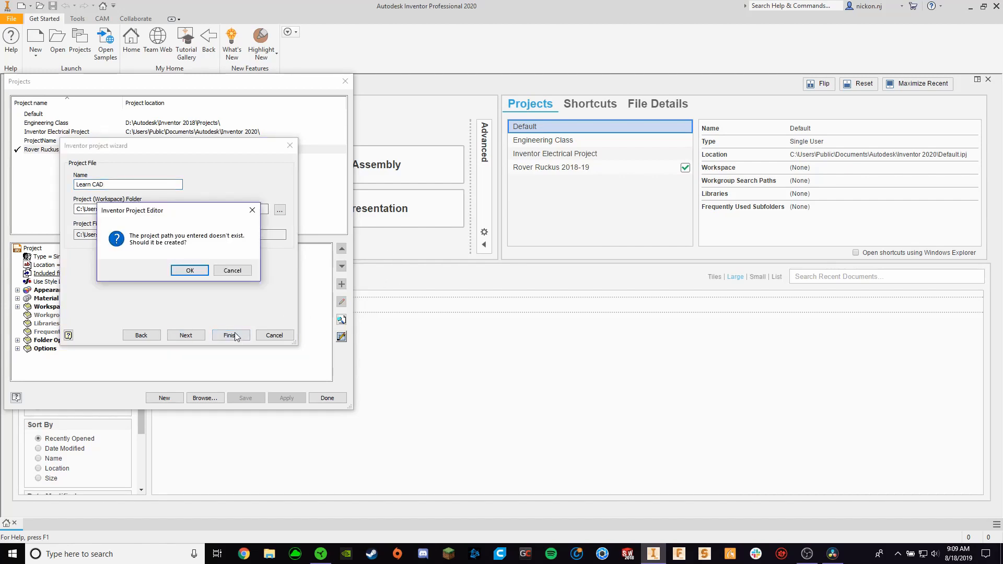
left_click(187, 270)
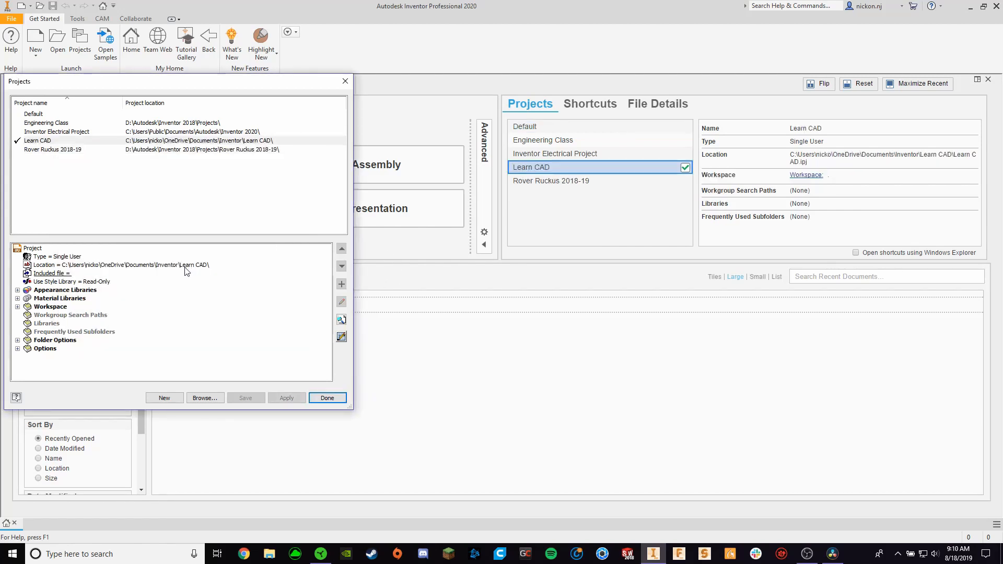
left_click(317, 398)
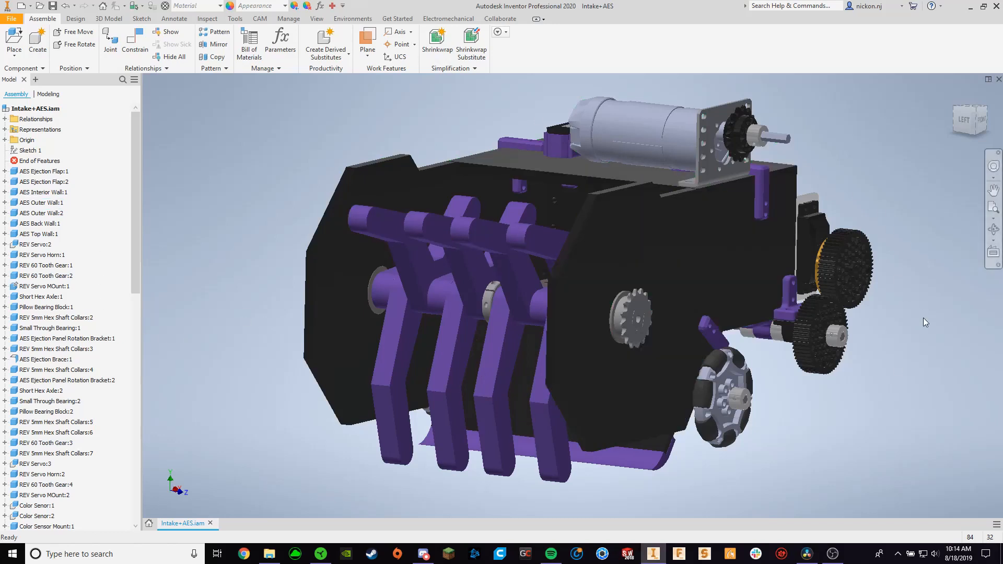
View the Intake+AES assembly, then open Lift Bar.iam from the recent documents and update it
scroll(925, 313, "down", 10)
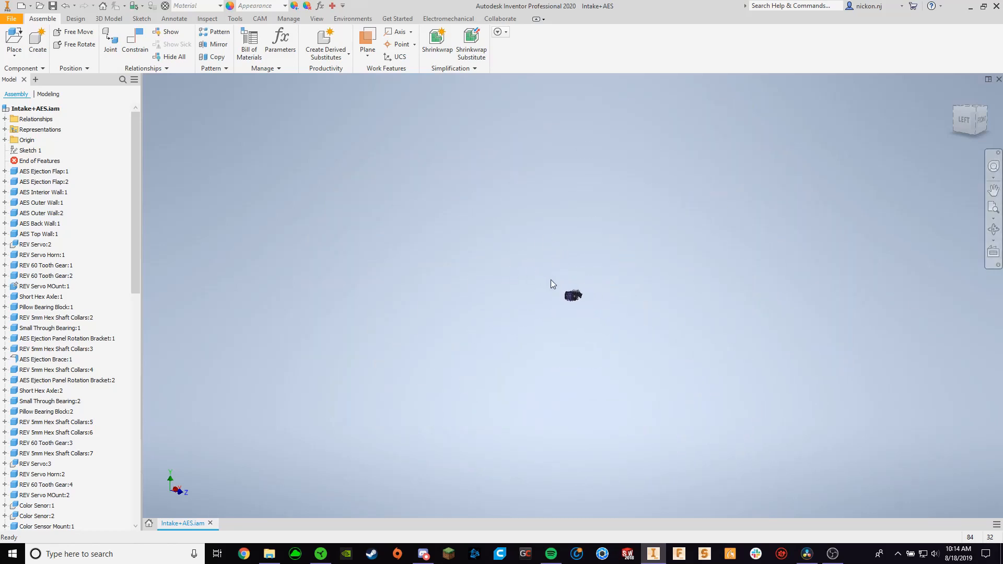
scroll(551, 280, "up", 8)
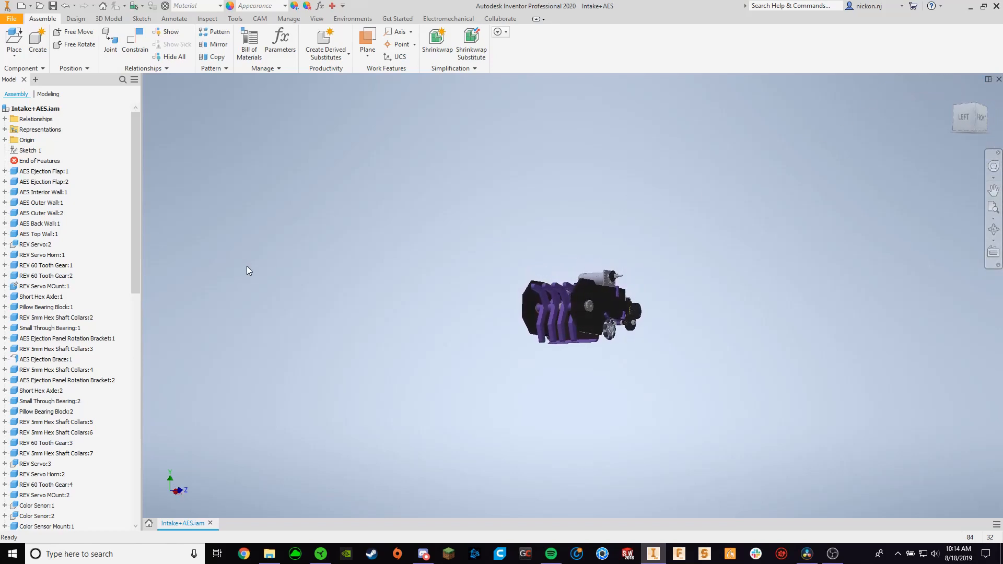
left_click(154, 524)
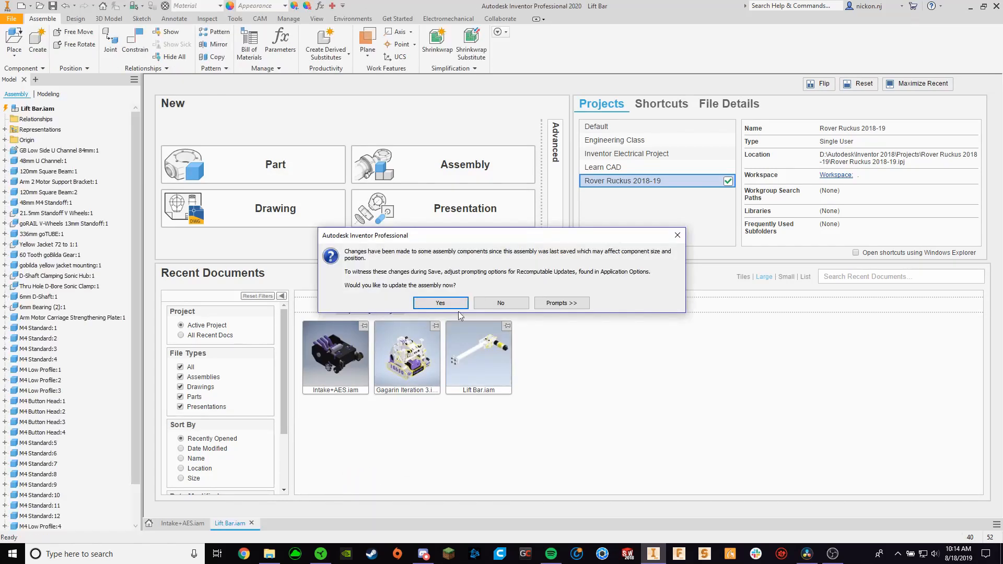
left_click(466, 303)
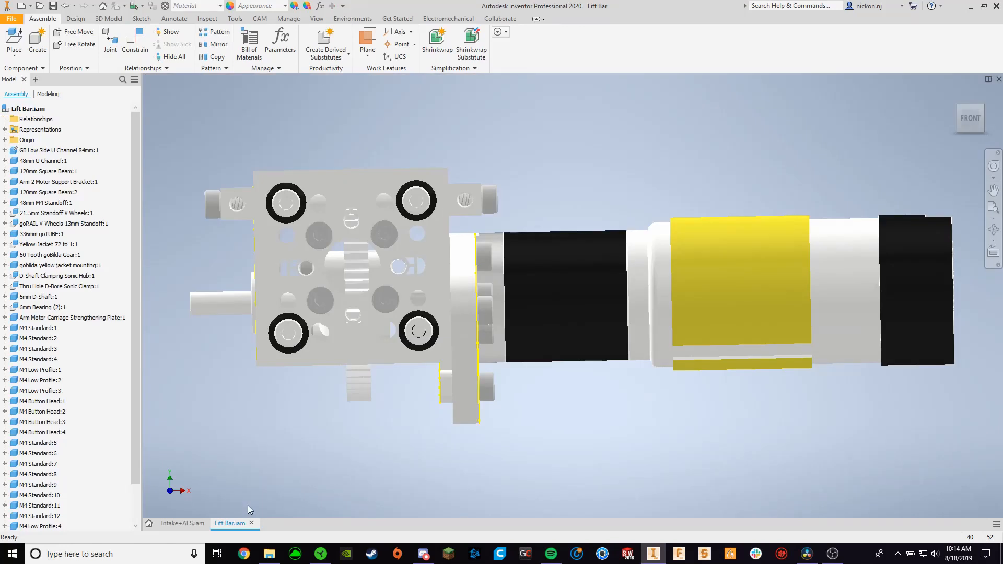
Look at the open Intake+AES assembly and return to the Lift Bar assembly
scroll(250, 509, "down", 5)
left_click(186, 524)
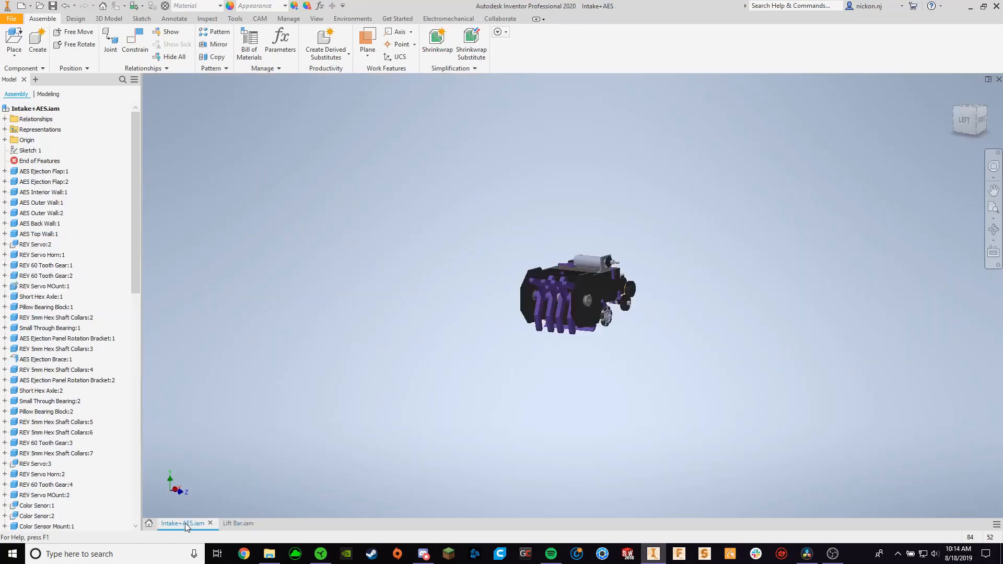
left_click(231, 524)
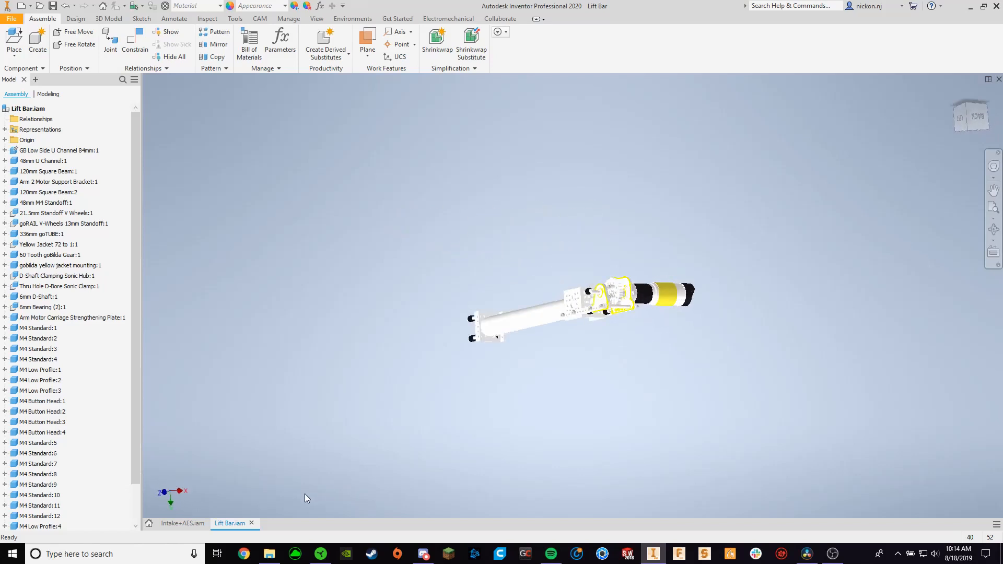
Close the Lift Bar assembly, saving its changes, and look at the Intake+AES assembly up close
left_click(251, 524)
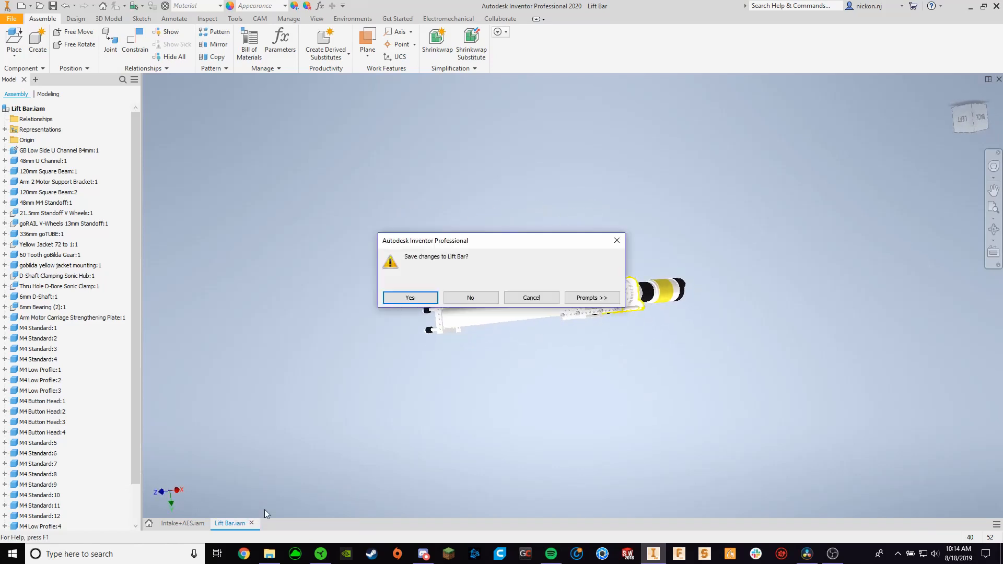
left_click(413, 298)
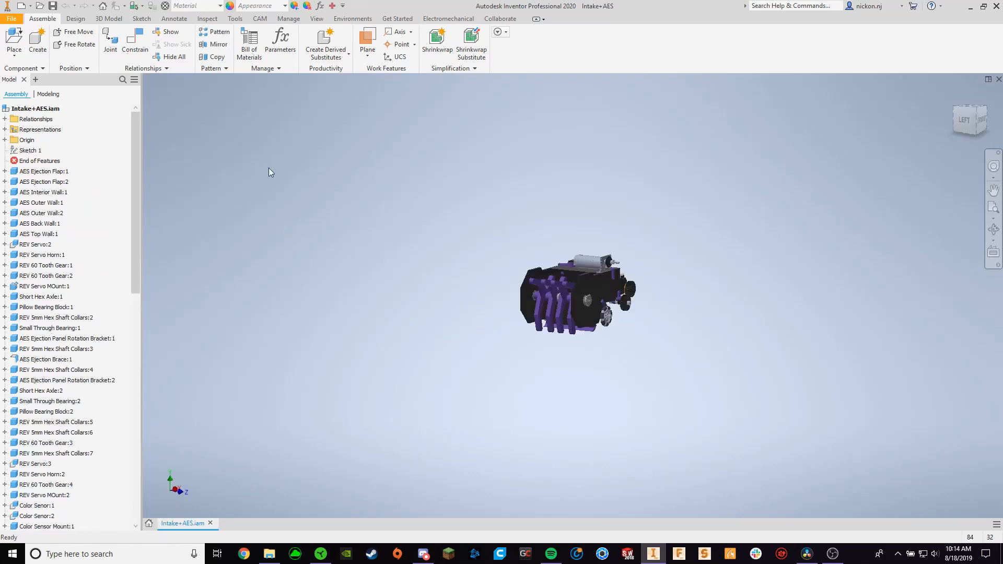
scroll(269, 167, "up", 5)
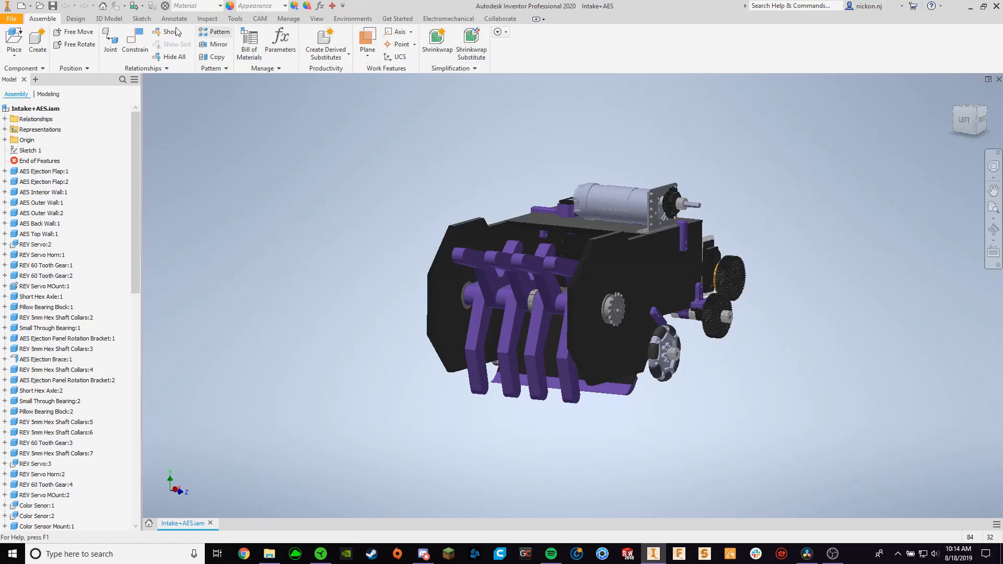
Show the 3D modeling commands and look through the component list of the Intake+AES assembly
left_click(76, 18)
left_click(100, 20)
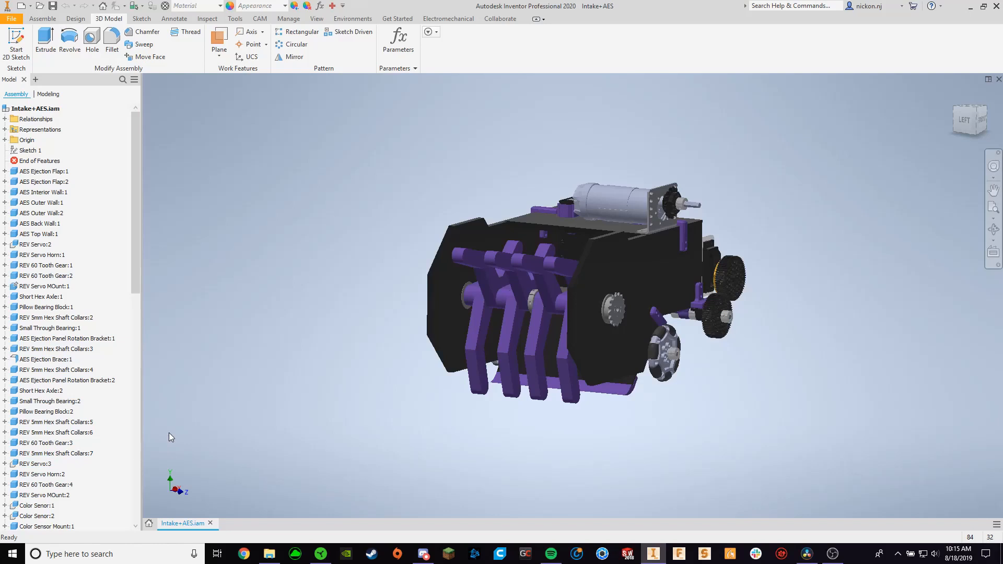
left_click(40, 110)
left_click(355, 285)
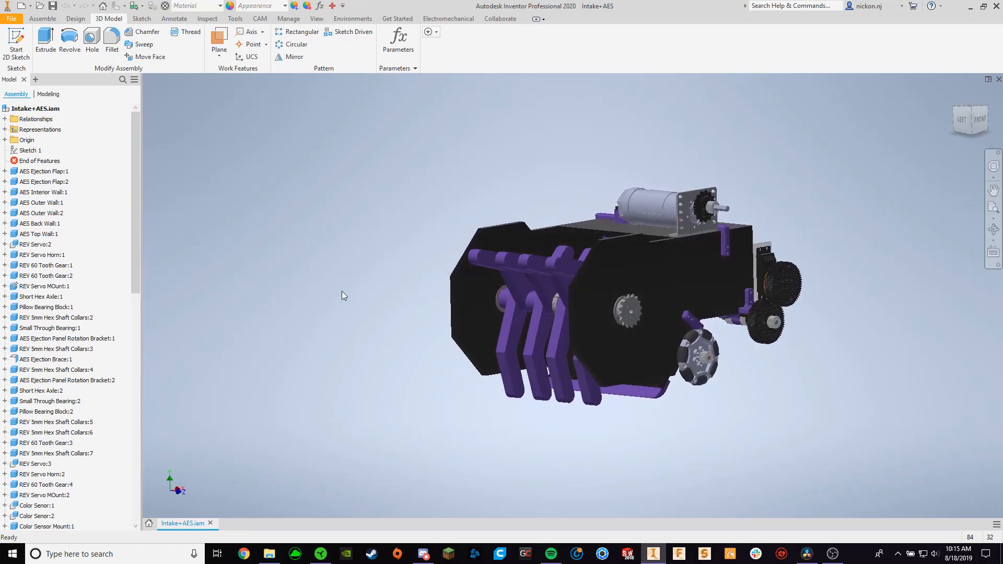
scroll(24, 223, "down", 6)
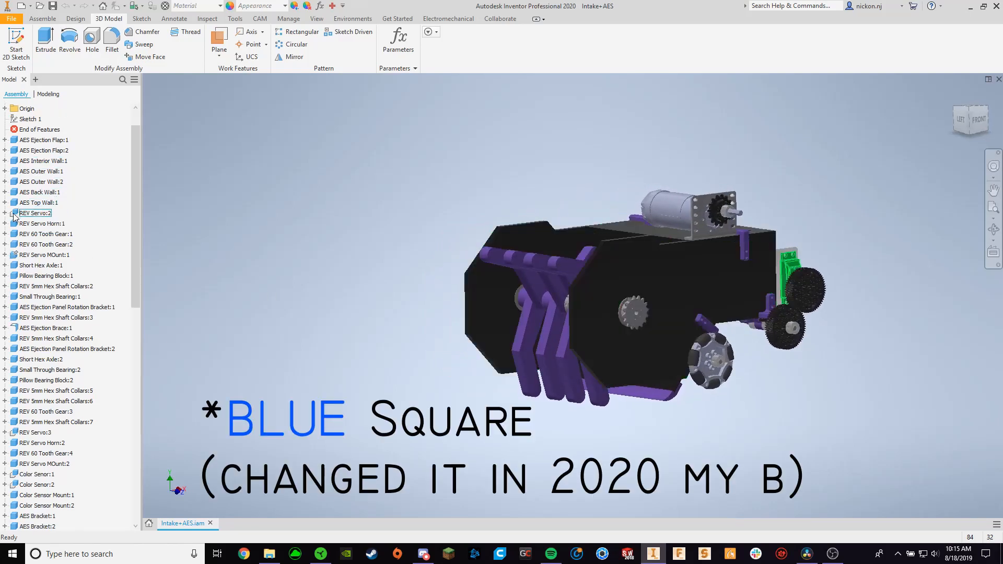
scroll(17, 223, "down", 8)
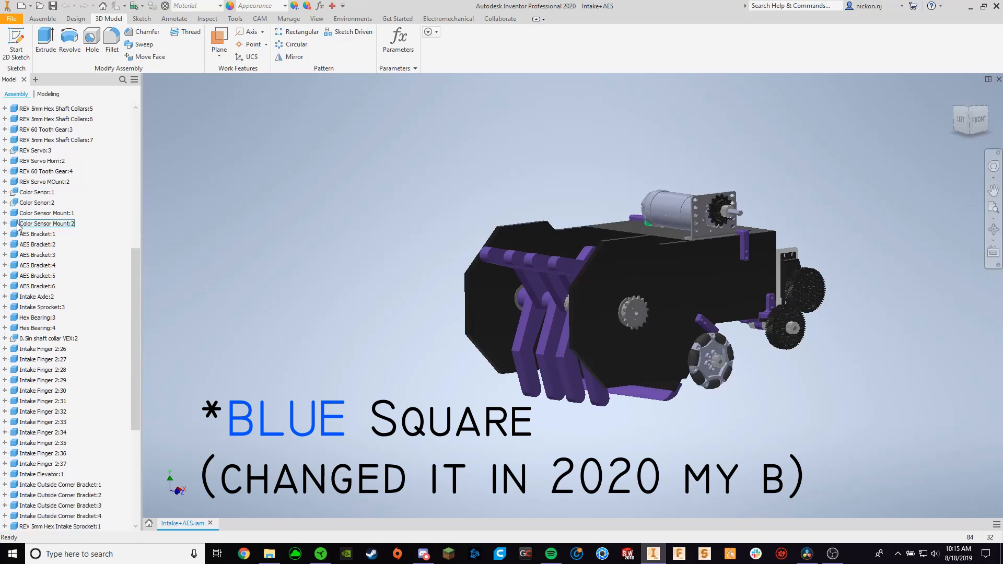
scroll(21, 228, "up", 14)
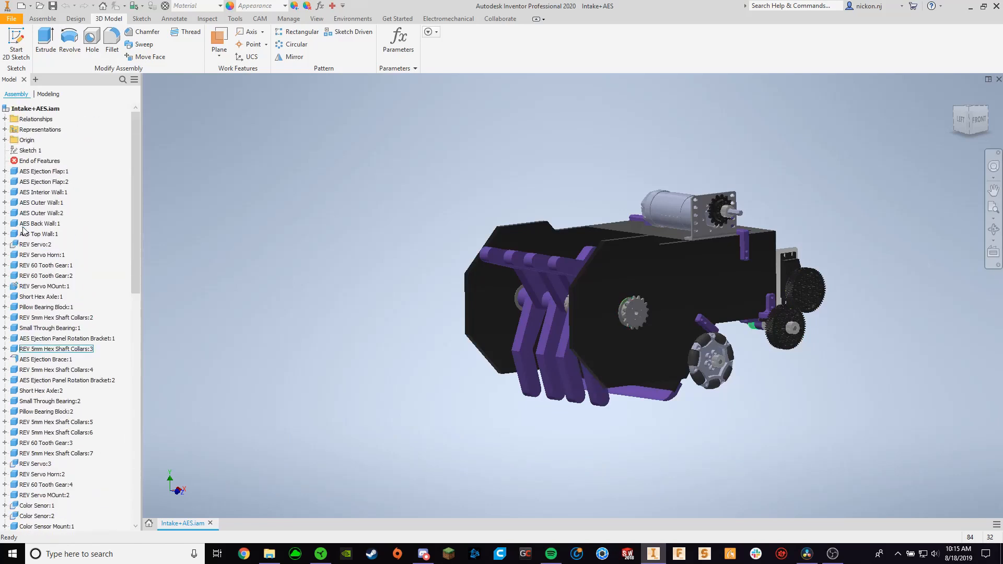
View the home page briefly, return to Intake+AES, and highlight AES Outer Wall:1 and AES Outer Wall:2 in the model
left_click(150, 524)
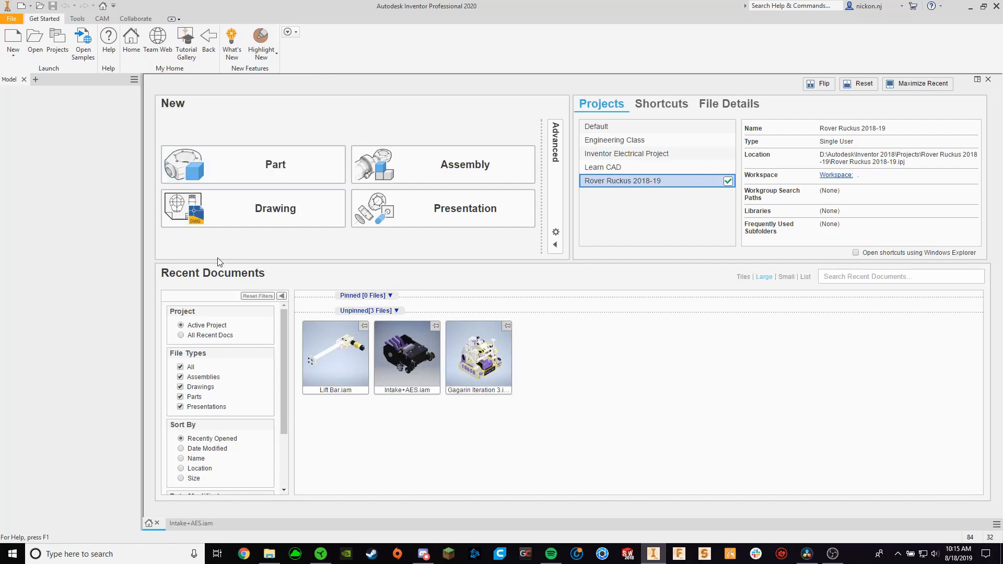
left_click(191, 523)
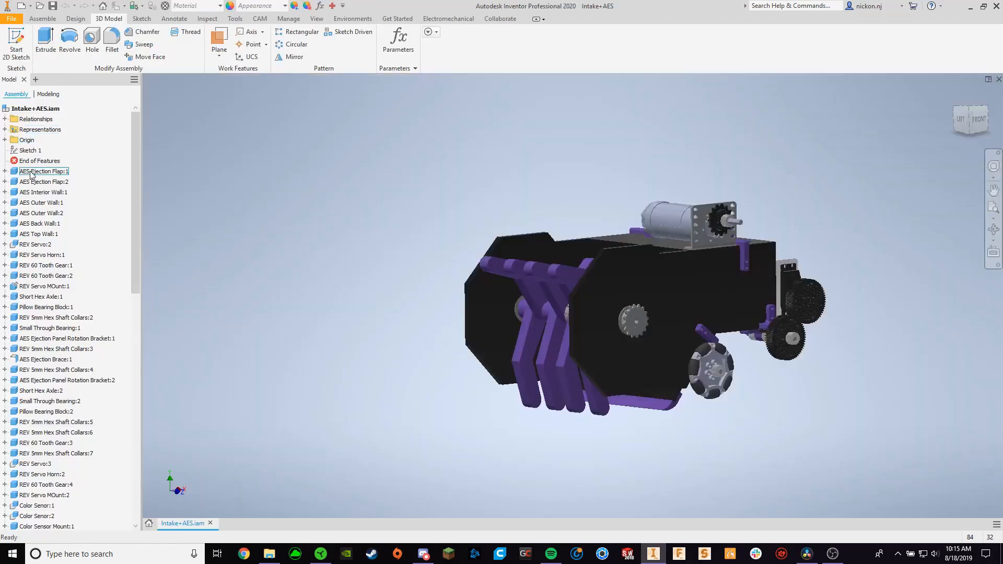
middle_click_drag(320, 182, 322, 180, "shift")
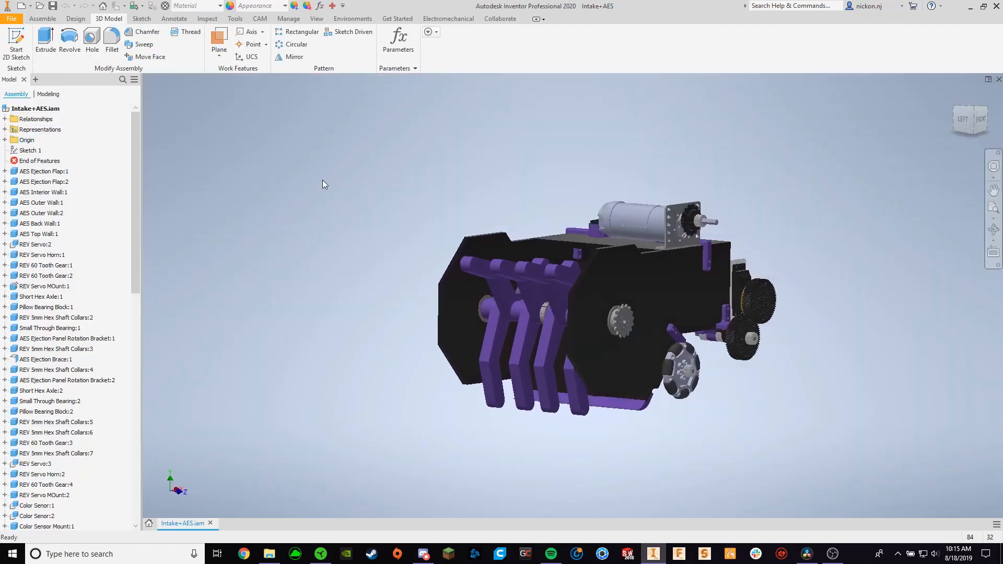
left_click(30, 204)
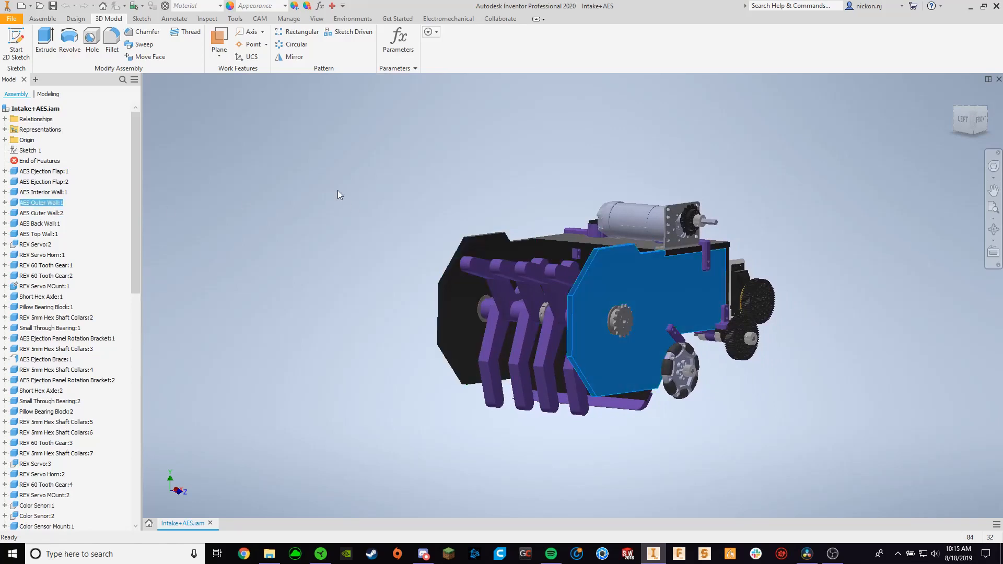
left_click(487, 145)
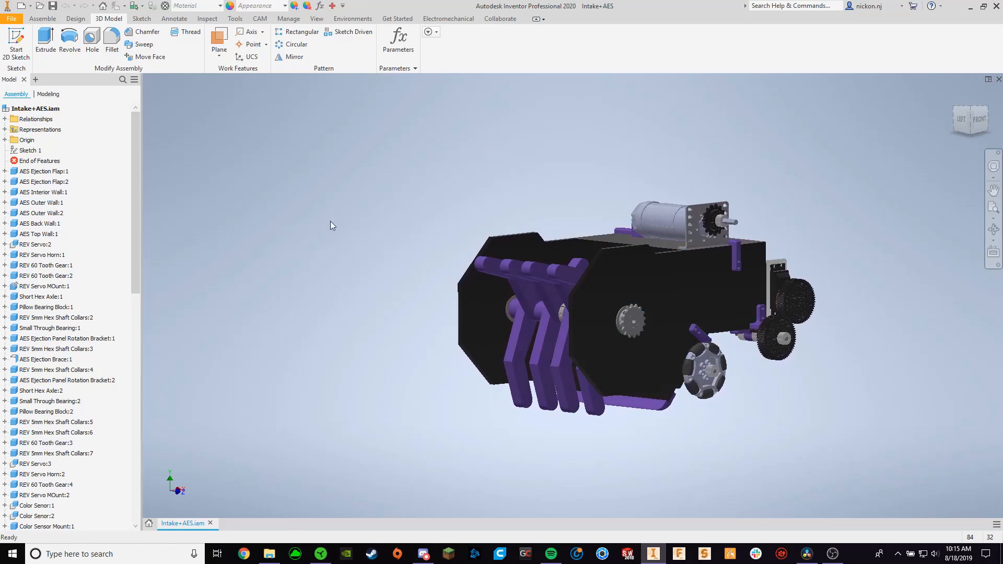
left_click(466, 307)
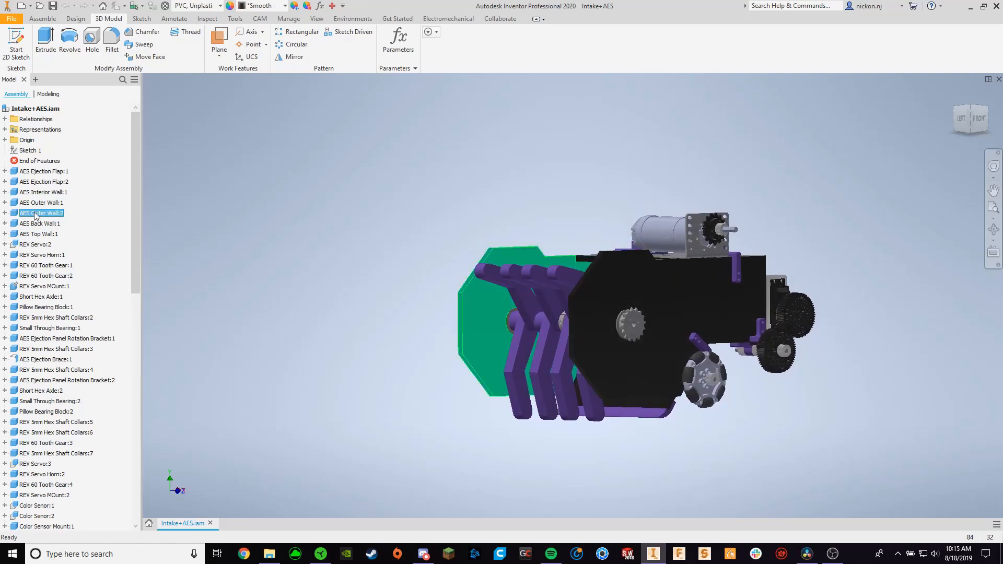
left_click(279, 212)
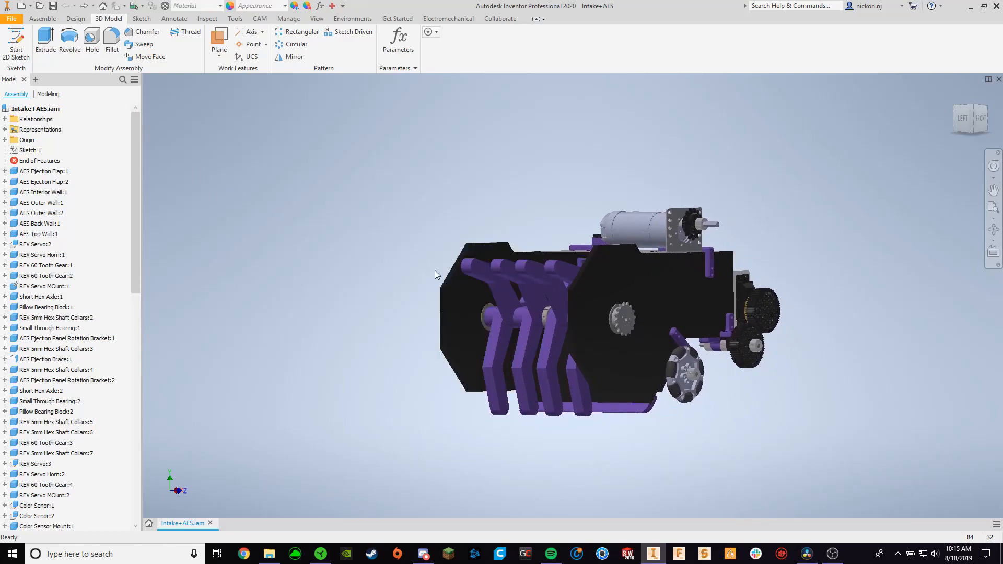
Open the AES Outer Wall:2 component as a separate part document and inspect it from another angle
right_click(454, 291)
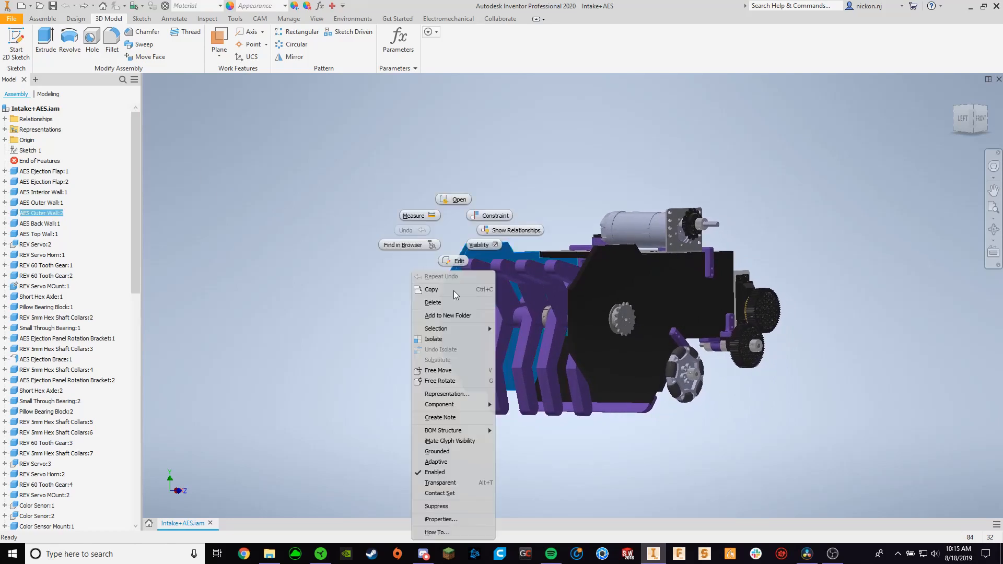
left_click(459, 204)
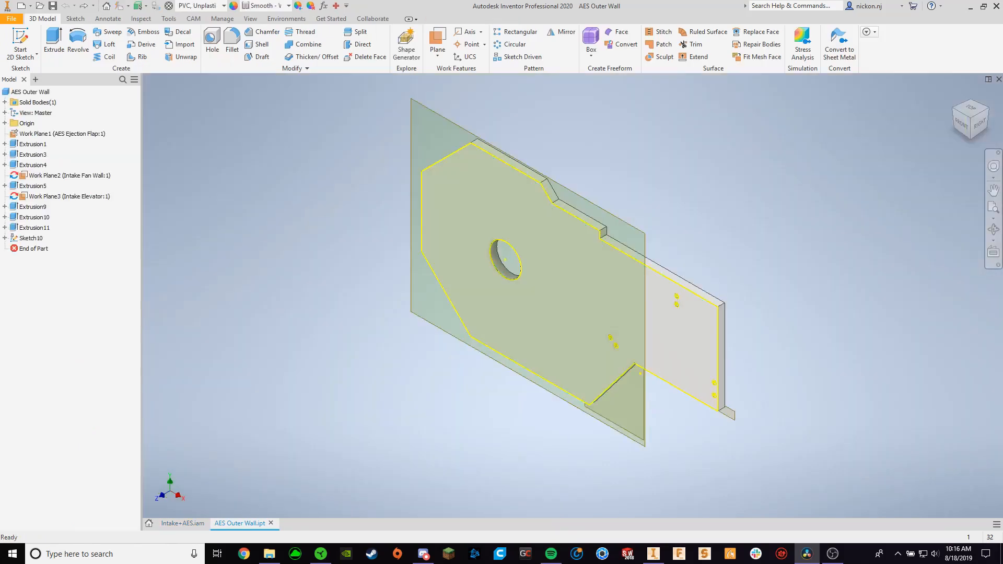
scroll(896, 296, "up", 3)
left_click(761, 246)
middle_click_drag(763, 245, 868, 254, "shift")
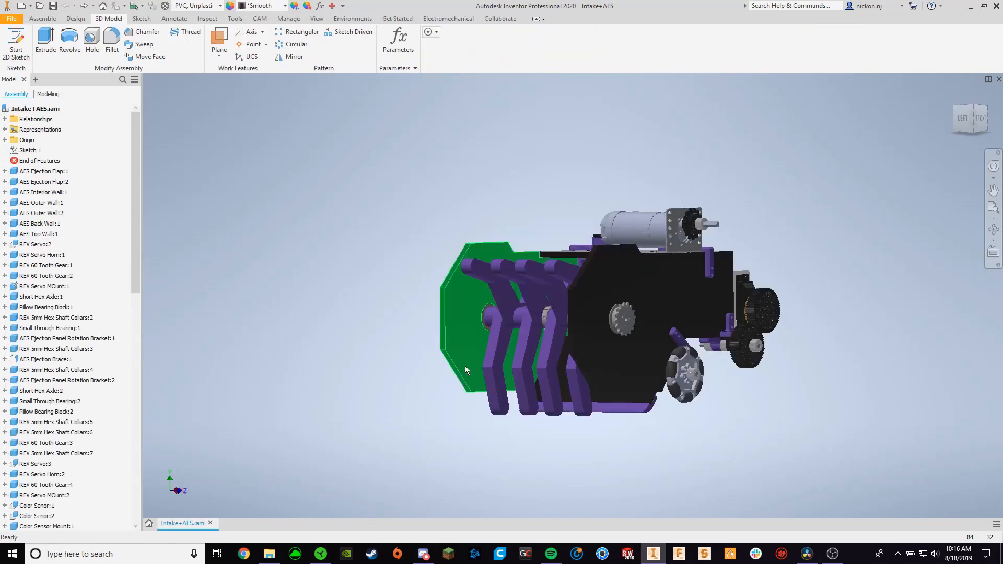
Start editing AES Outer Wall:2 in place within the Intake+AES assembly and view it from both sides
left_click(466, 356)
right_click(468, 343)
left_click(472, 373)
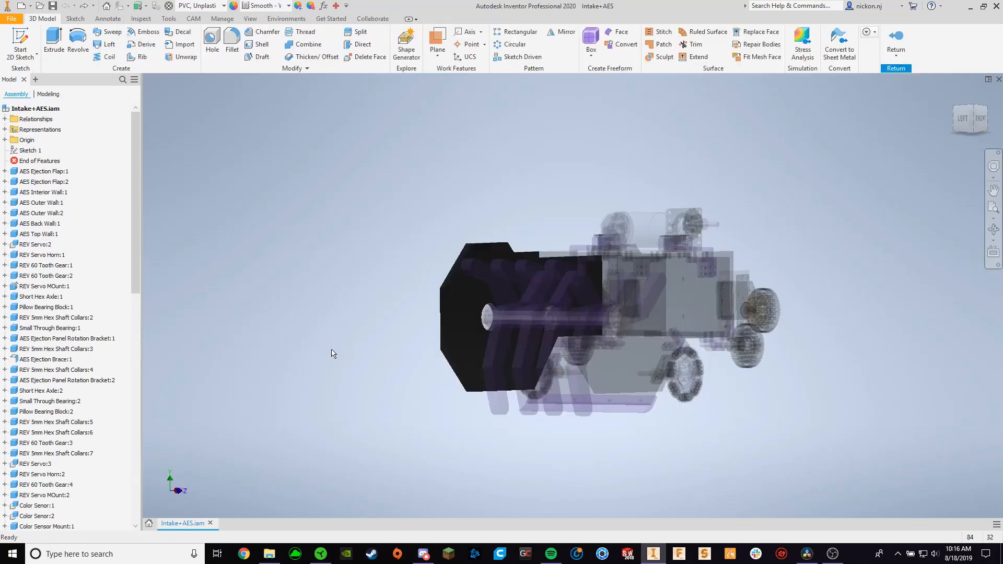
middle_click_drag(336, 349, 485, 340, "shift")
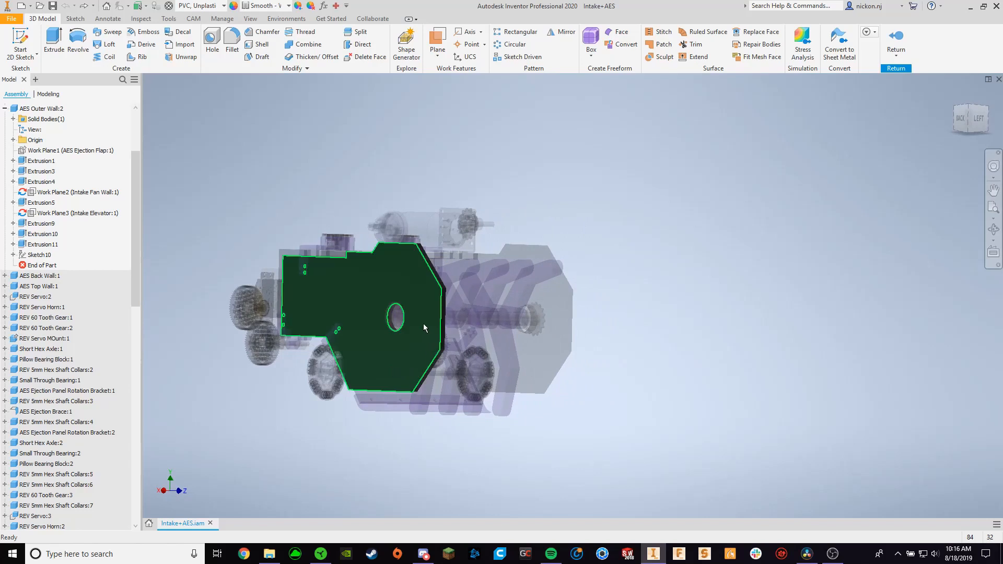
middle_click_drag(423, 323, 287, 313, "shift")
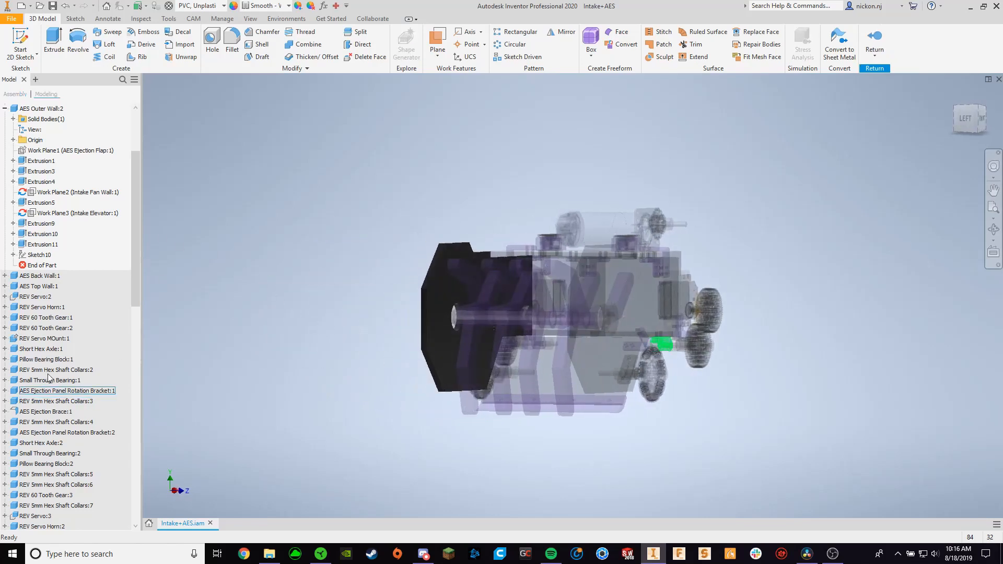
scroll(40, 336, "up", 1)
scroll(40, 337, "up", 3)
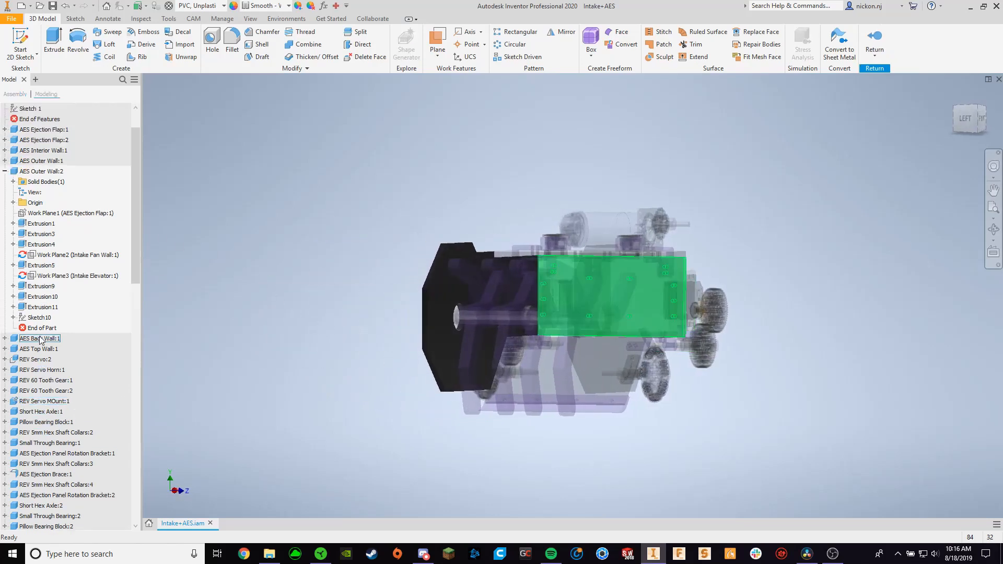
Examine AES Outer Wall:2 and highlight its features Extrusion1, Extrusion4, Extrusion9 and Extrusion11 in turn, then clear the selection
left_click(47, 172)
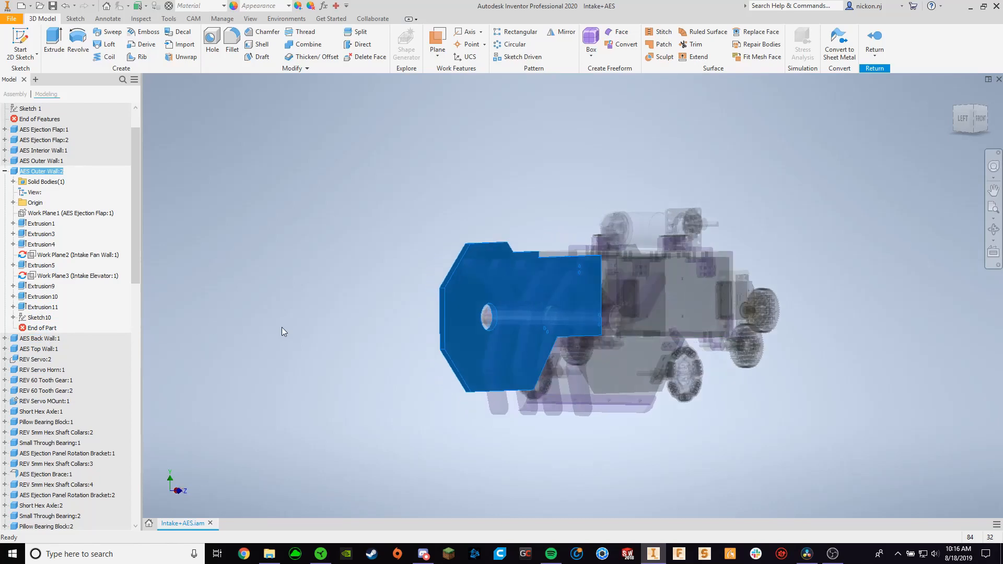
left_click(47, 225)
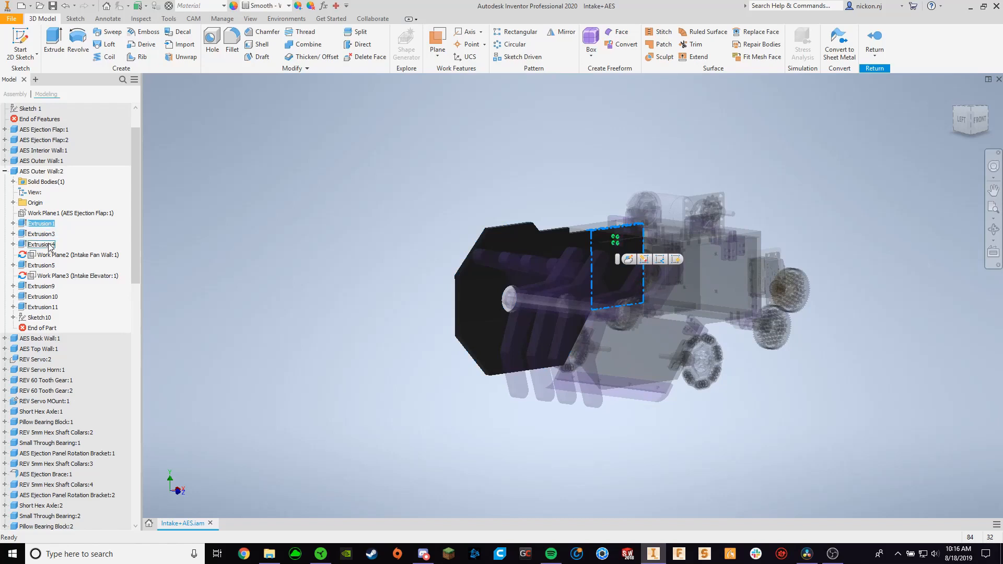
left_click(49, 244)
left_click(42, 286)
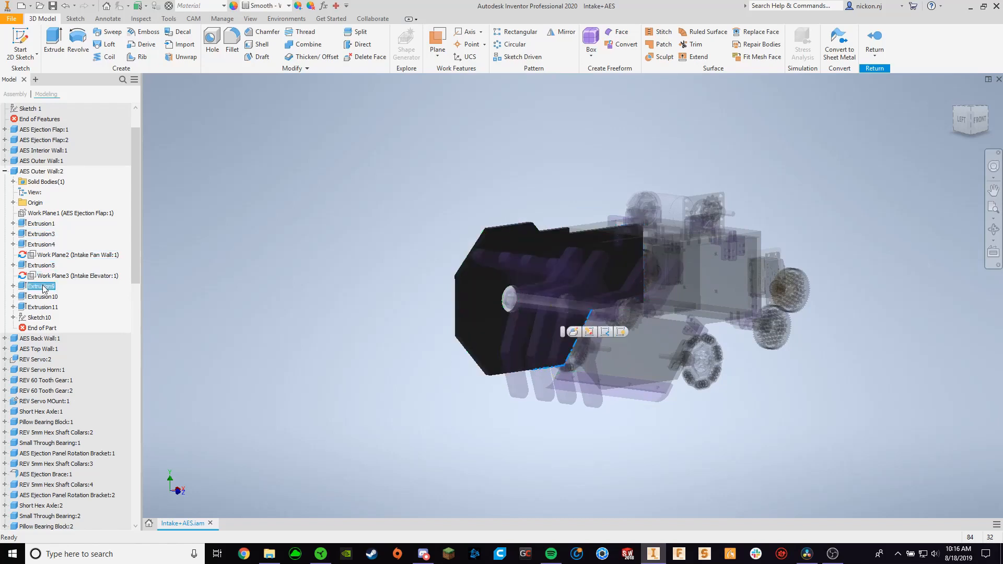
left_click(45, 307)
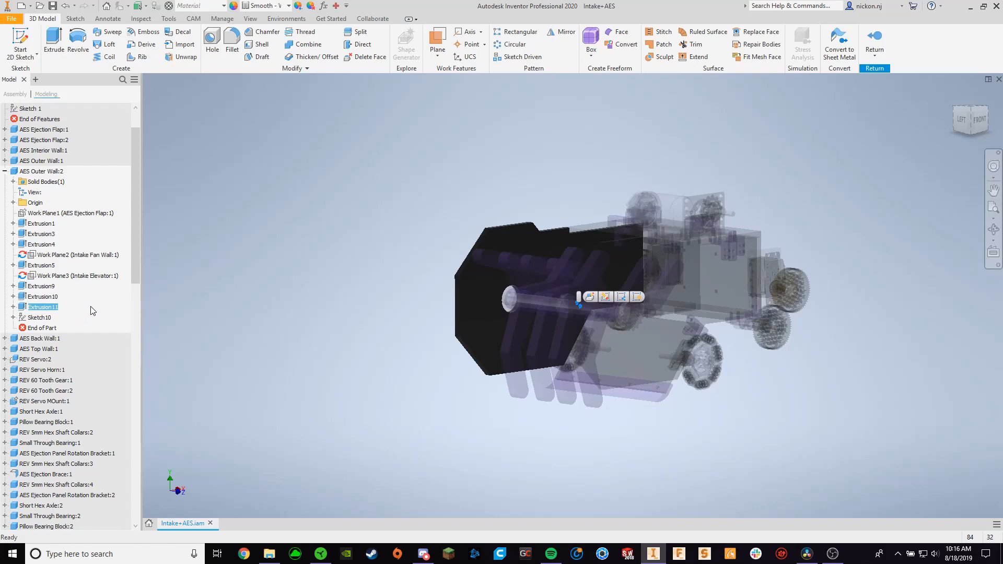
key("Escape")
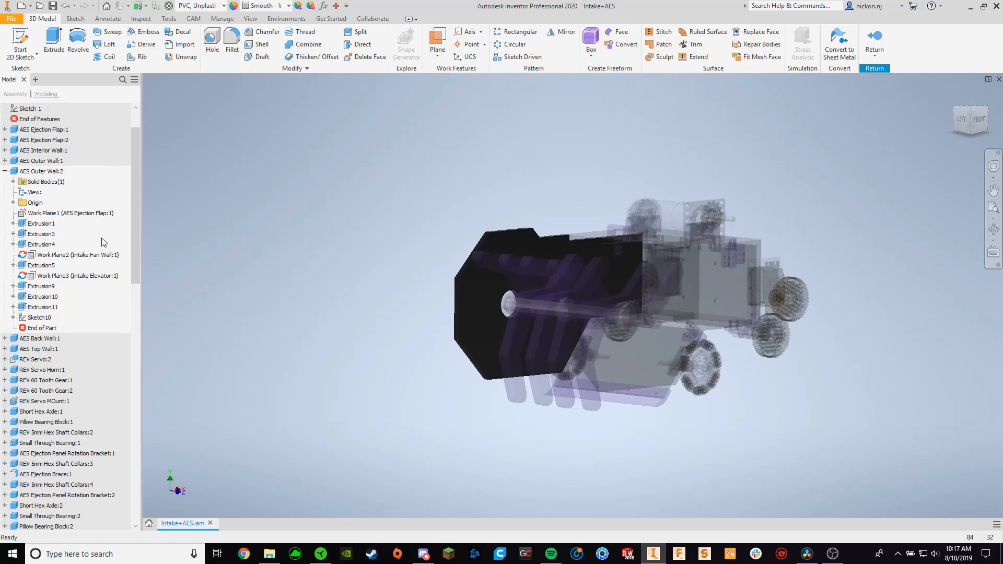
Reveal and highlight the sketches behind Extrusion11 and Extrusion5 of AES Outer Wall:2 to examine their outlines
left_click(14, 307)
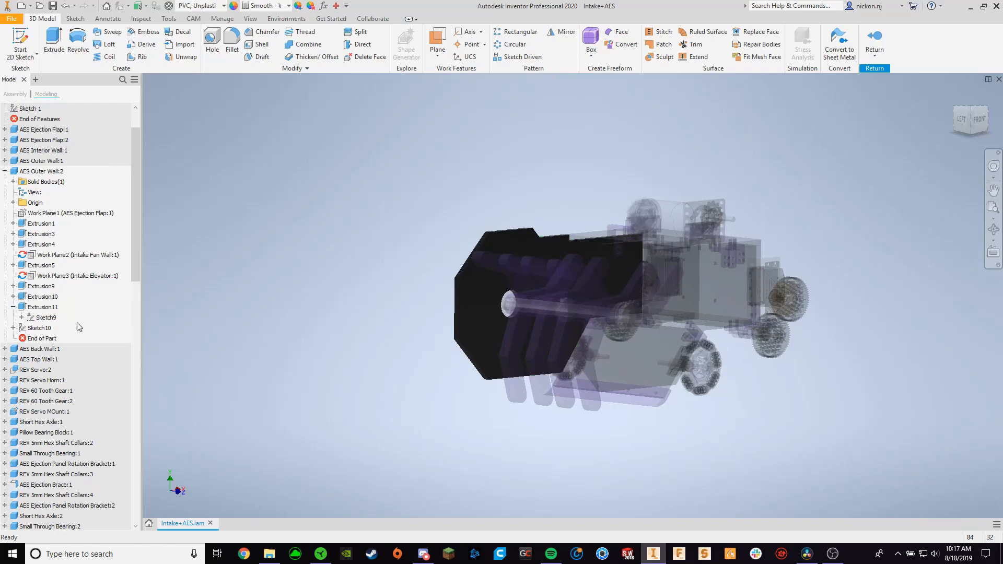
left_click(47, 318)
key("Page_Up")
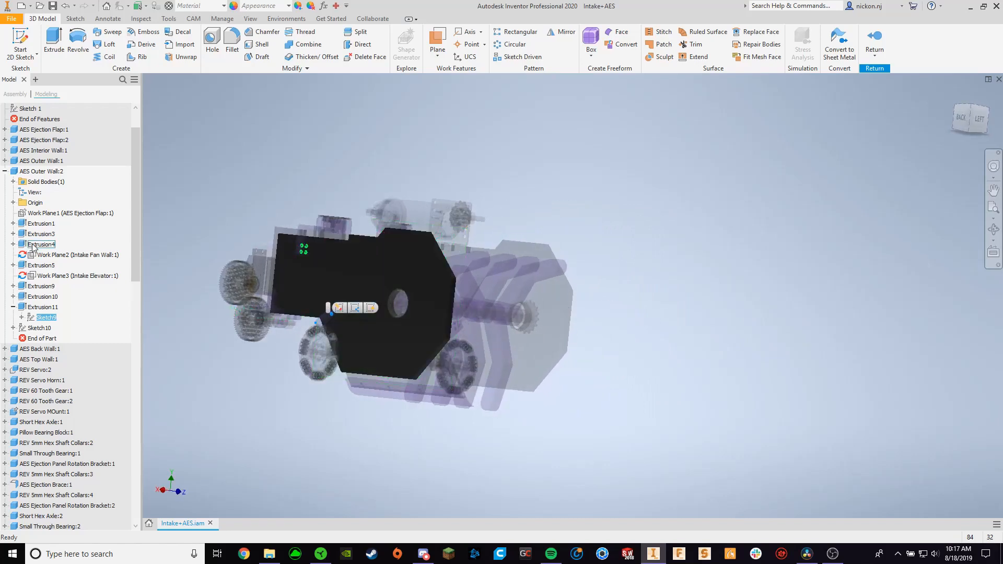
left_click(41, 265)
key("Page_Up")
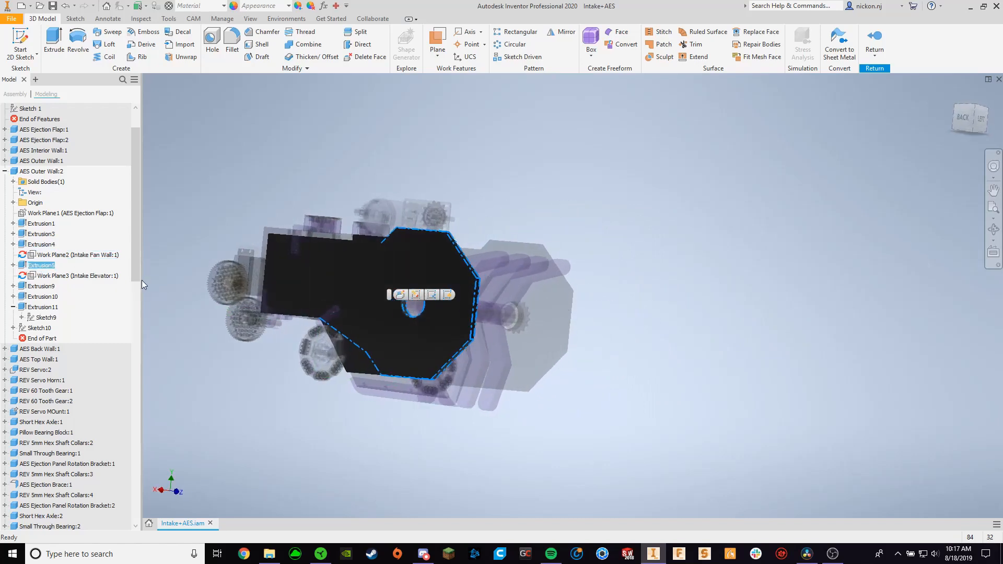
left_click(13, 265)
left_click(46, 275)
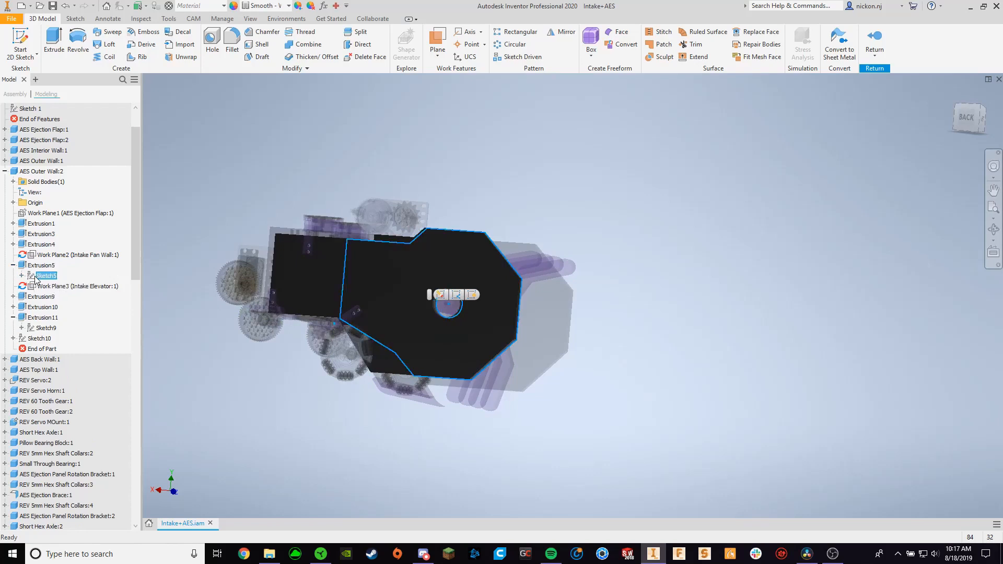
key("Page_Up")
key("Page_Up")
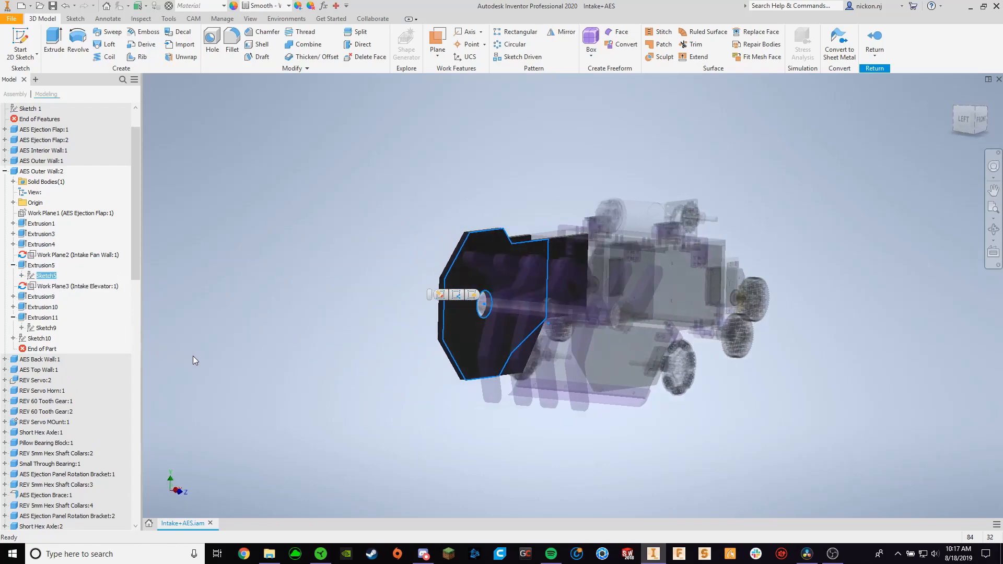
key("Escape")
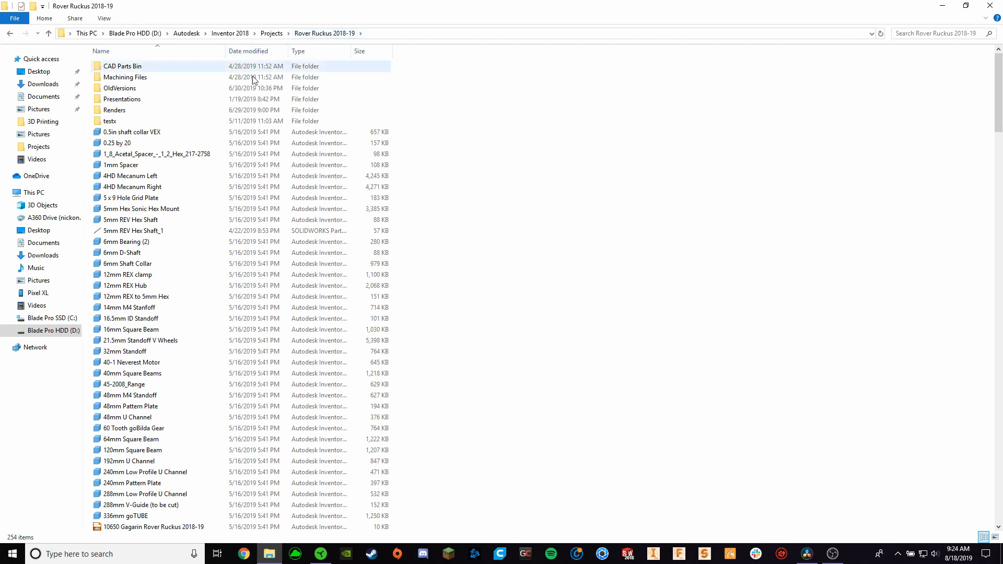
In File Explorer, look through the part and assembly files in the Rover Ruckus 2018-19 project folder
scroll(284, 212, "down", 4)
scroll(282, 214, "down", 14)
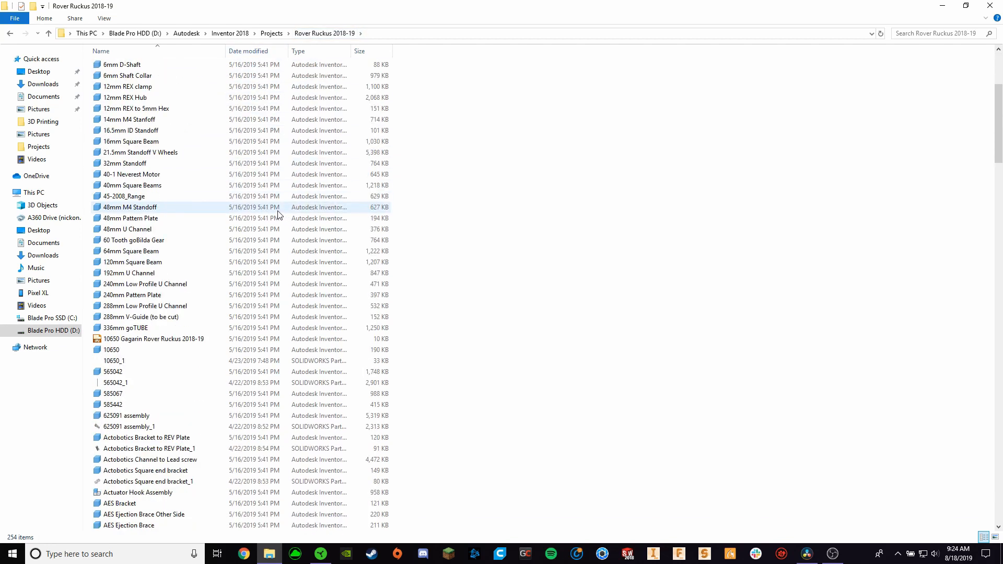
scroll(277, 206, "down", 20)
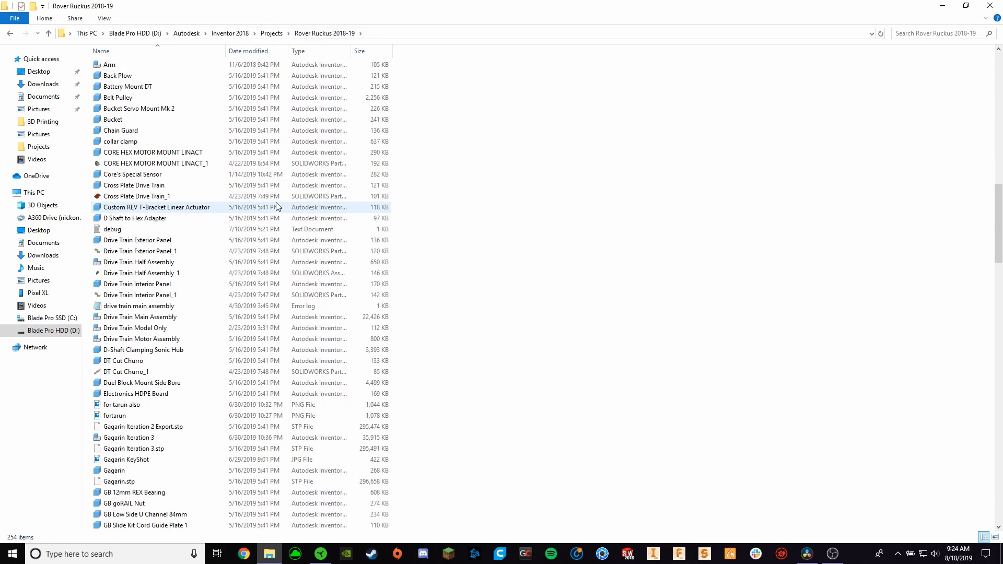
Continue looking through the Rover Ruckus 2018-19 folder down to its intake and linear actuator files
scroll(276, 204, "down", 20)
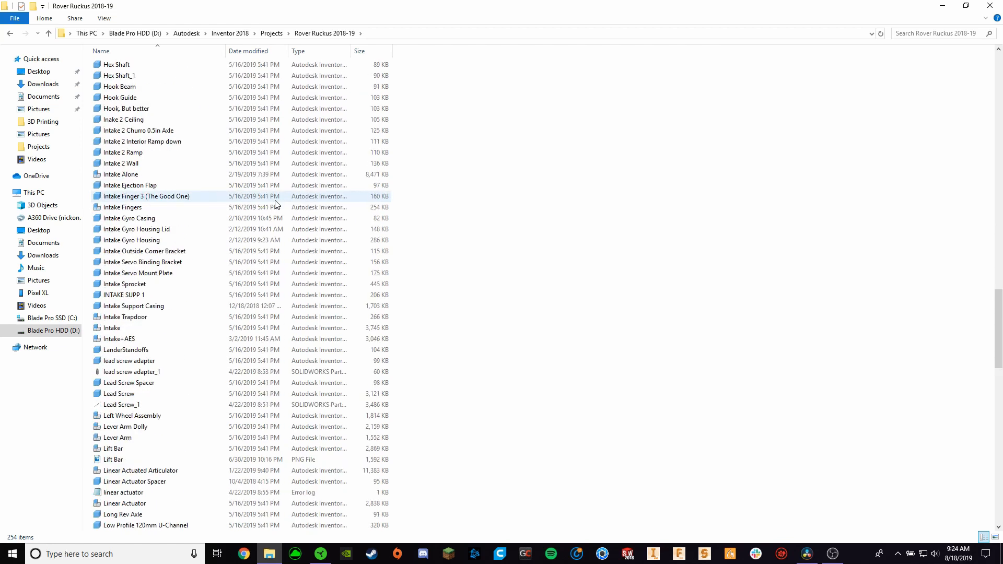
scroll(275, 204, "down", 3)
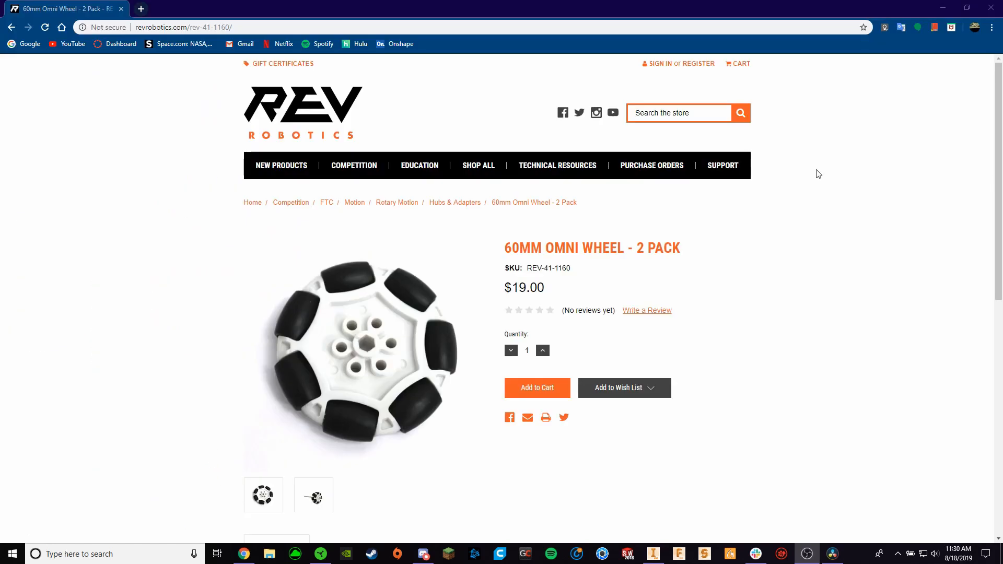
On REV Robotics' 60mm Omni Wheel - 2 Pack page in the browser, locate and highlight the CAD section with its STEP file link
scroll(712, 213, "down", 7)
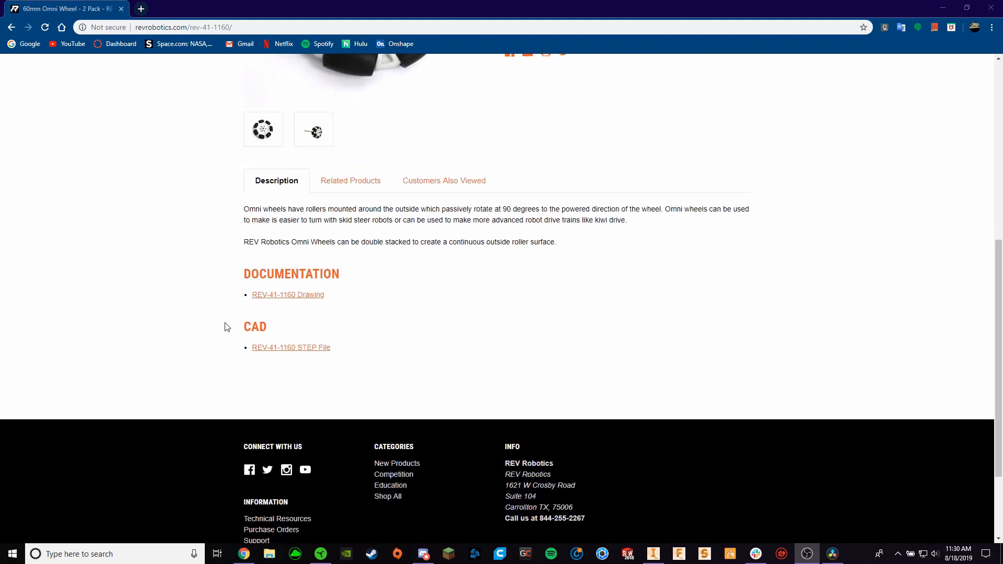
left_click_drag(240, 332, 335, 347)
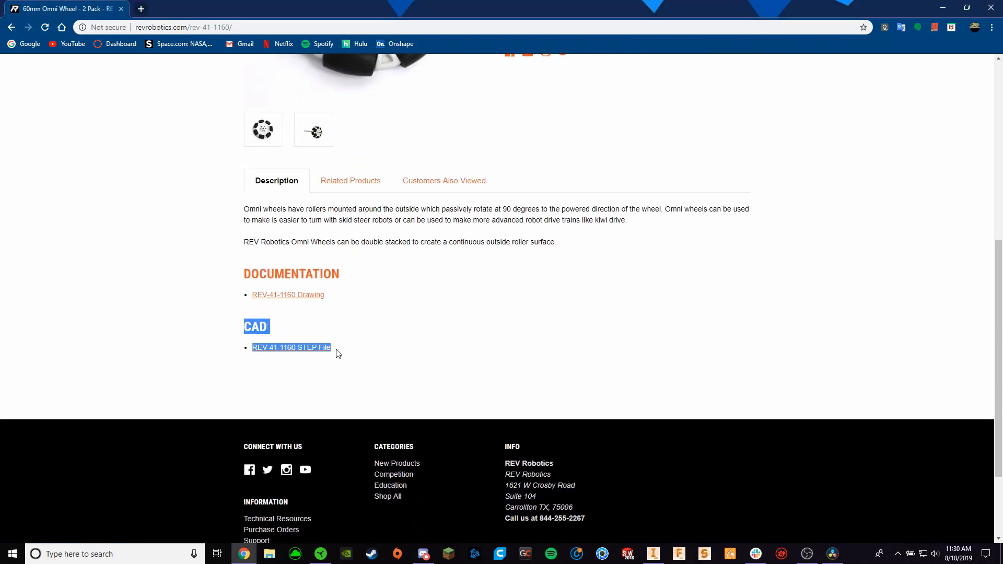
left_click(337, 351)
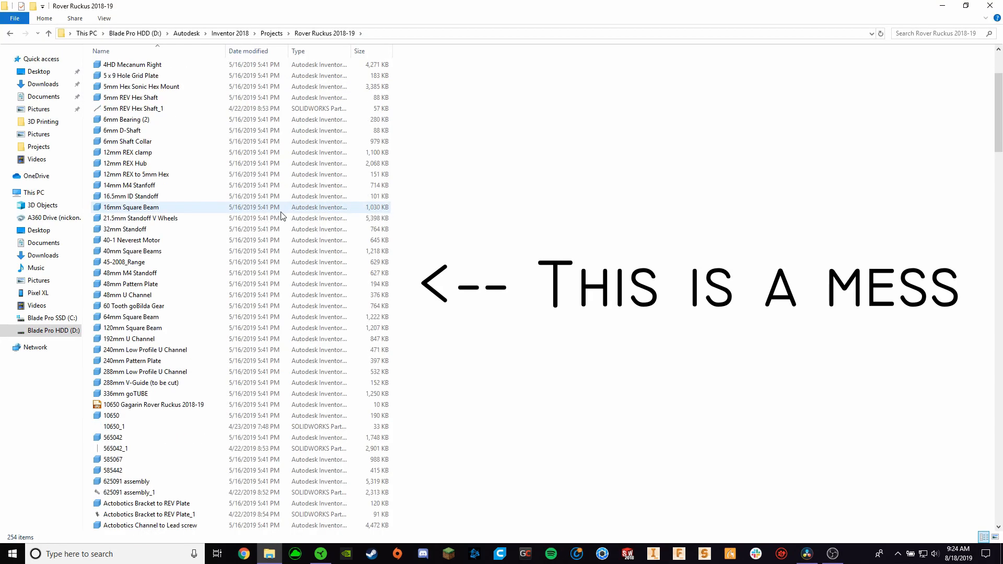
Back in File Explorer, look through the unsorted mix of part, assembly and export files in the Rover Ruckus 2018-19 folder
scroll(277, 209, "down", 10)
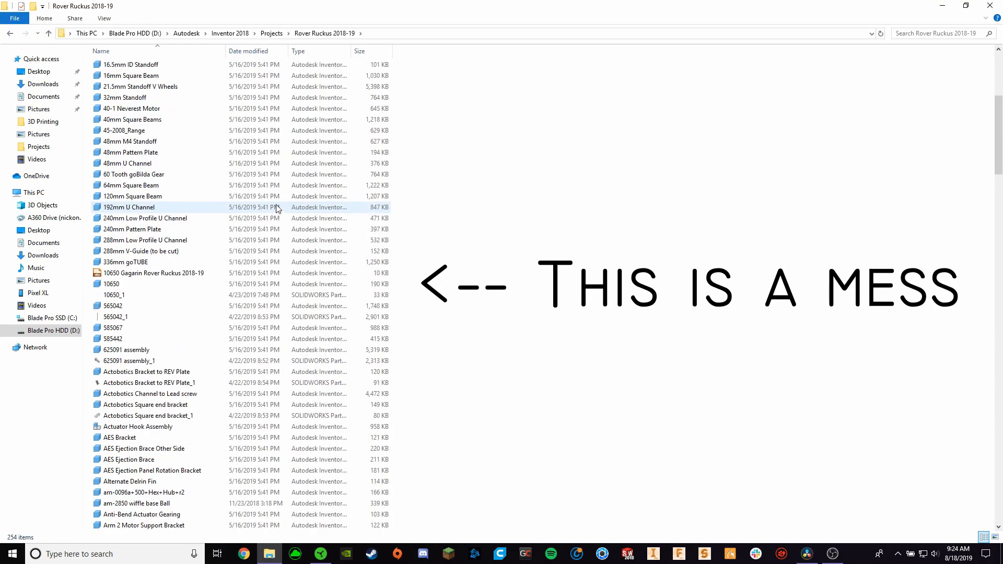
scroll(277, 208, "down", 18)
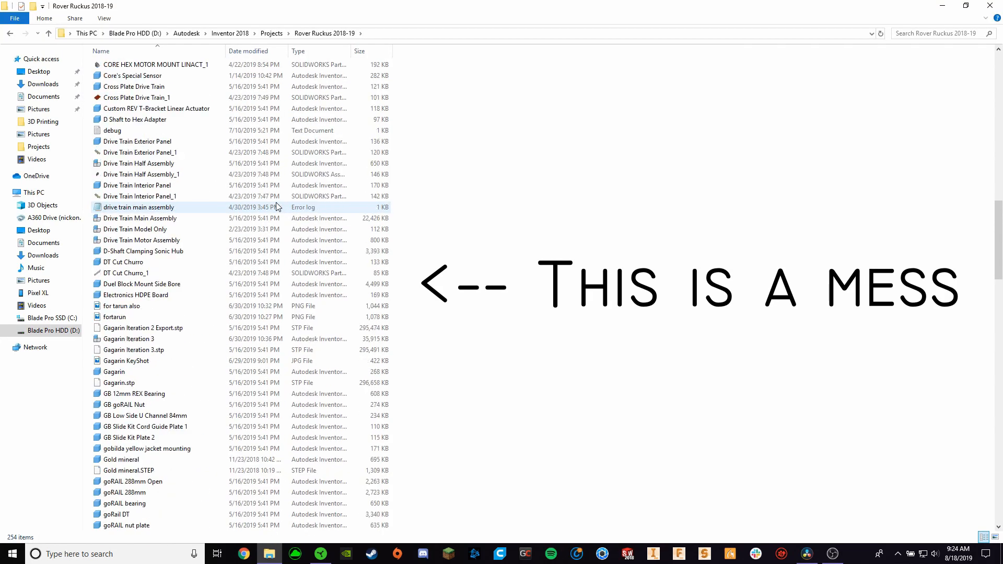
scroll(276, 203, "down", 20)
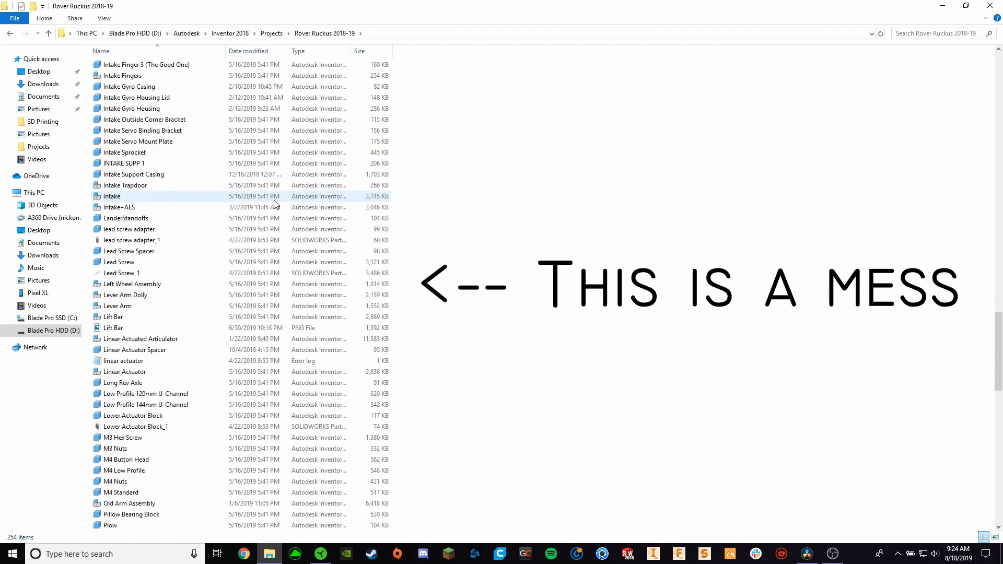
scroll(275, 203, "down", 6)
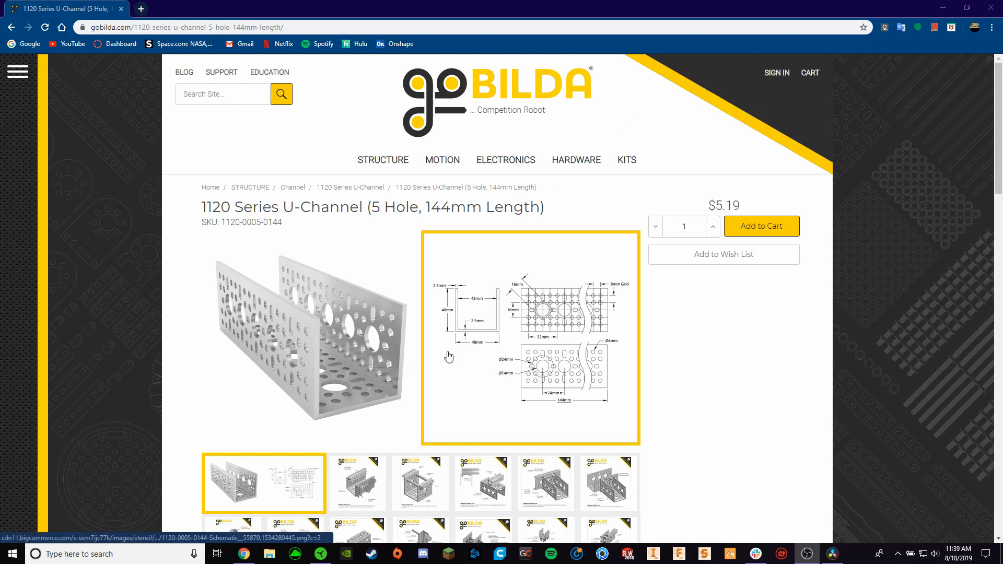
In the browser, download the STEP file of goBILDA's 1120 Series U-Channel (5 Hole, 144mm Length)
scroll(448, 356, "down", 4)
scroll(448, 356, "down", 2)
left_click(252, 296)
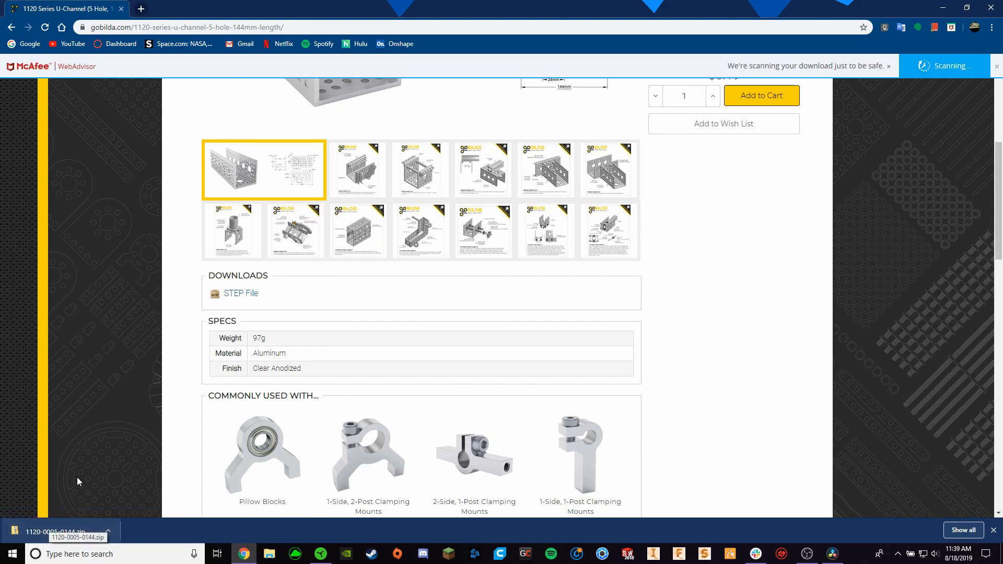
Highlight the SKU beneath the U-Channel's product title and clear the selection
scroll(178, 345, "up", 6)
left_click_drag(284, 222, 191, 238)
left_click(191, 238)
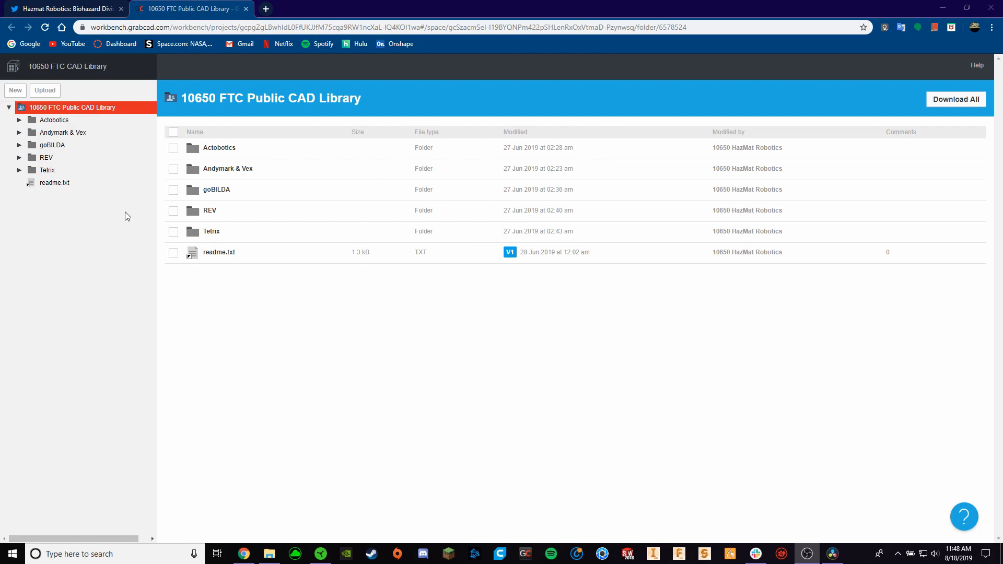
Highlight the web address of the 10650 FTC Public CAD Library and expand its Tetrix and REV folders
left_click(188, 27)
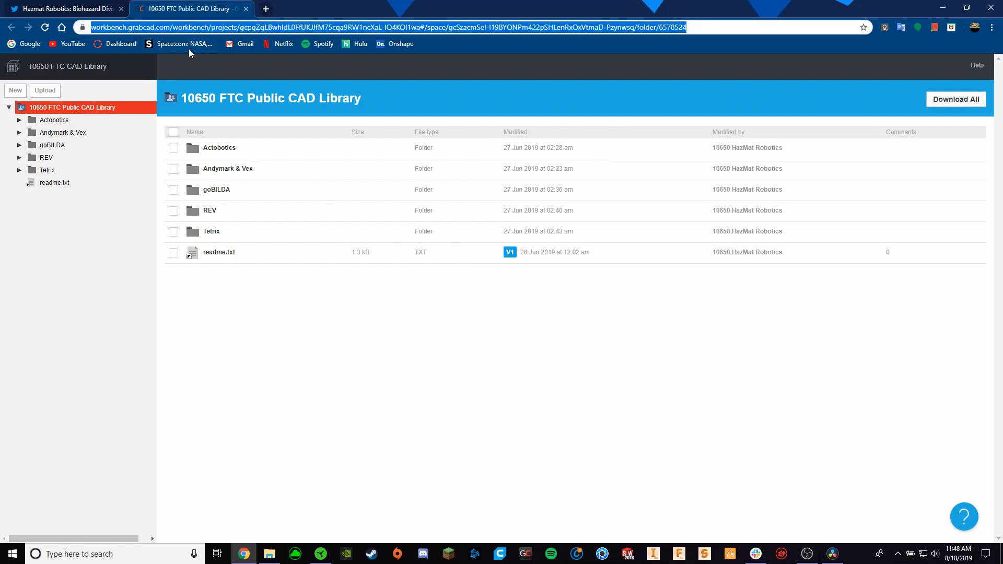
left_click(367, 314)
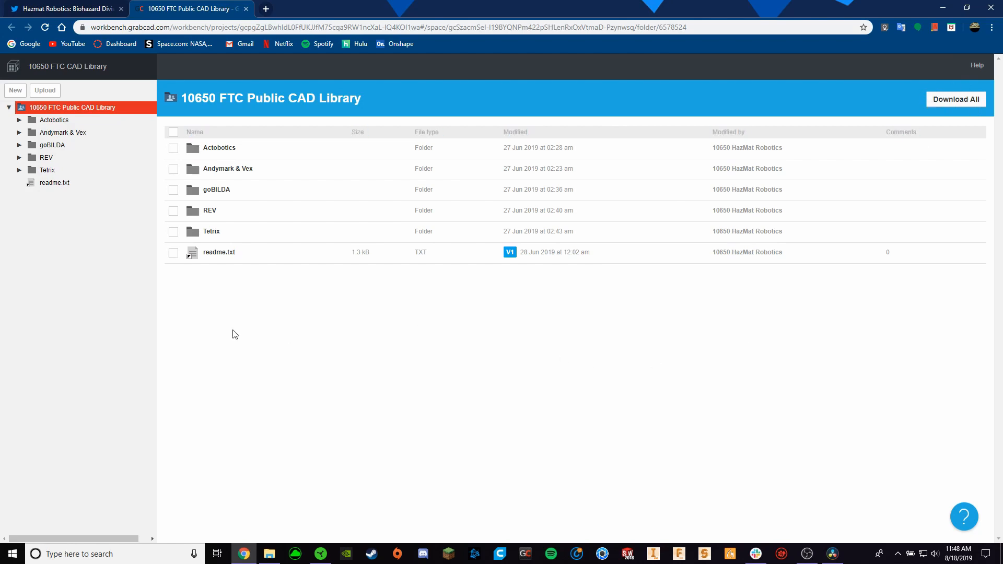
left_click(19, 170)
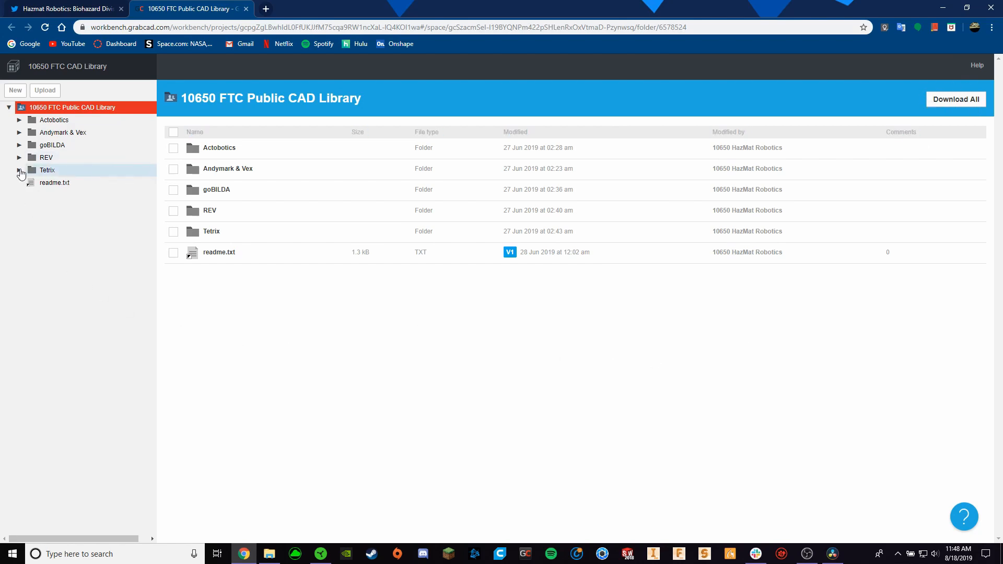
left_click(19, 158)
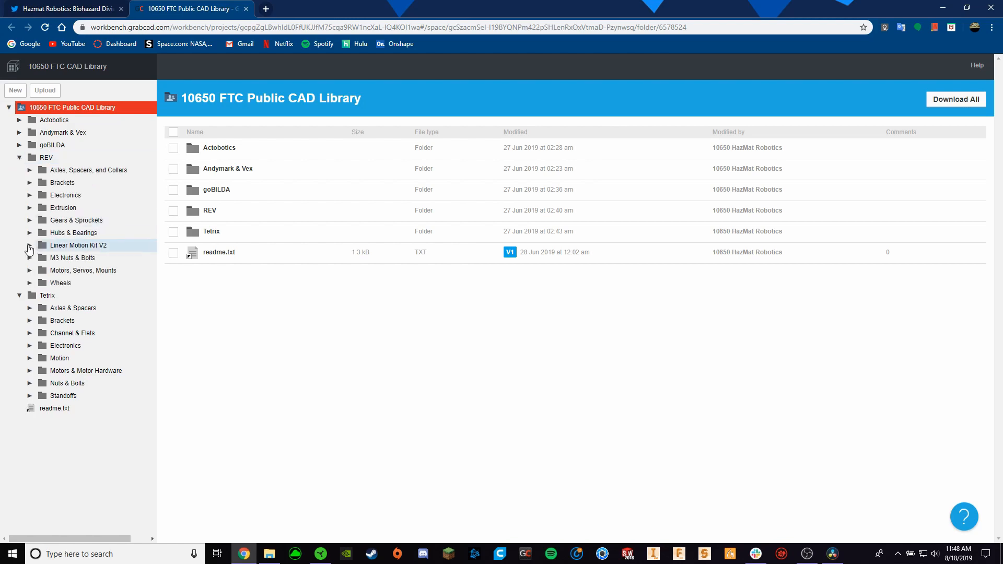
Look through the STEP files in Tetrix's Motion and Brackets folders and collapse the Tetrix folder
left_click(29, 358)
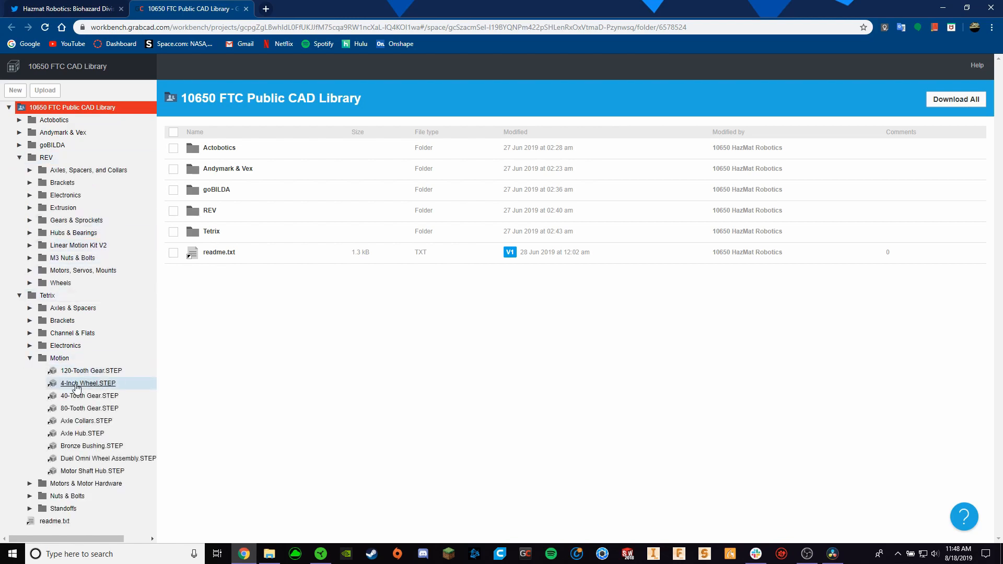
left_click(30, 358)
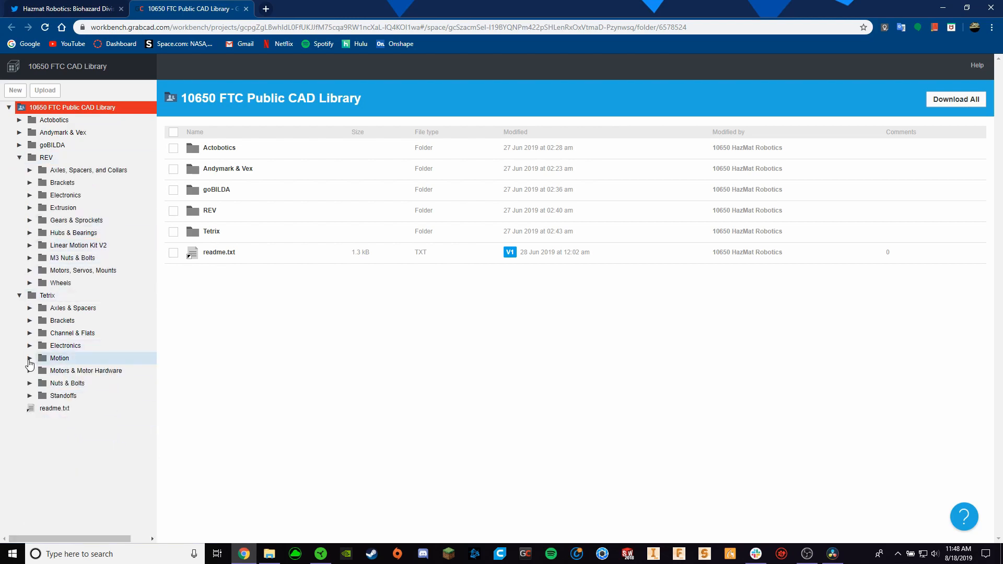
left_click(29, 321)
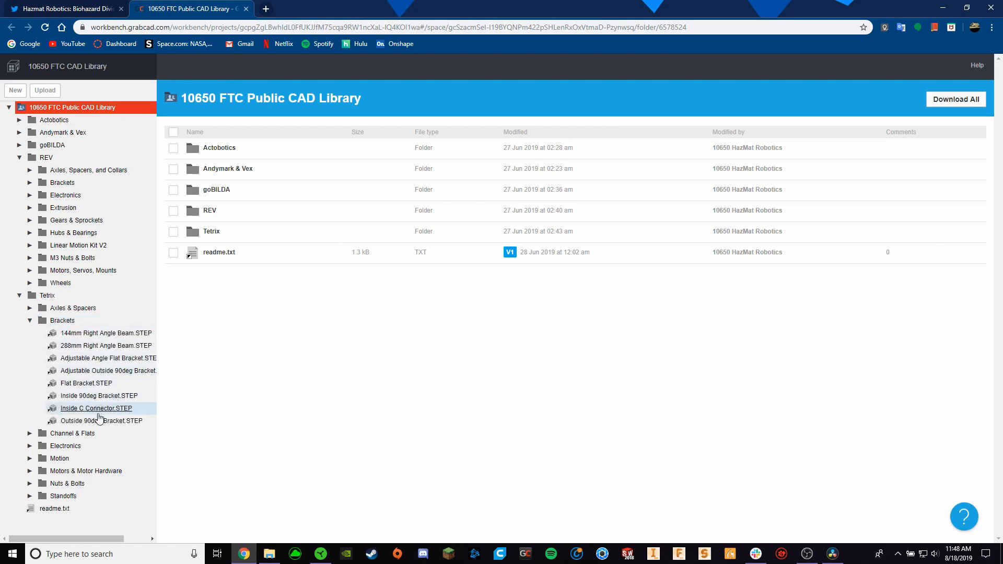
left_click(29, 321)
left_click(19, 296)
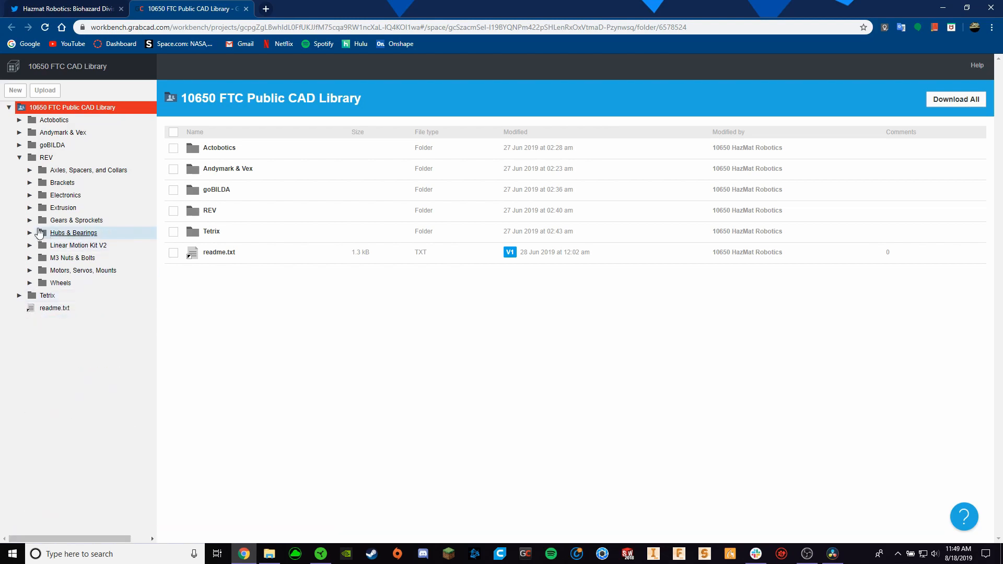
Look through the STEP files in REV's Gears & Sprockets folder and collapse the REV folder
left_click(29, 221)
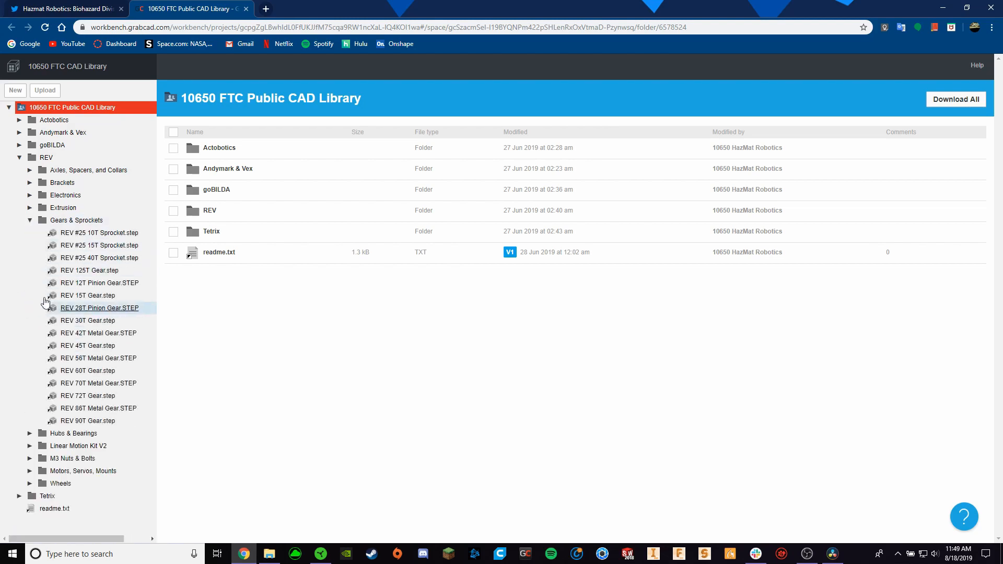
left_click(30, 220)
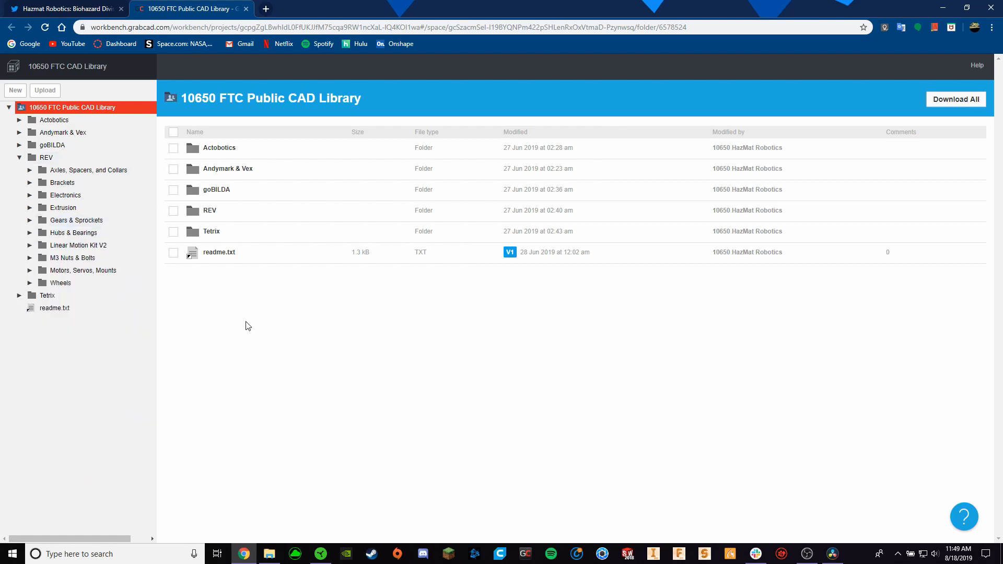
left_click(19, 158)
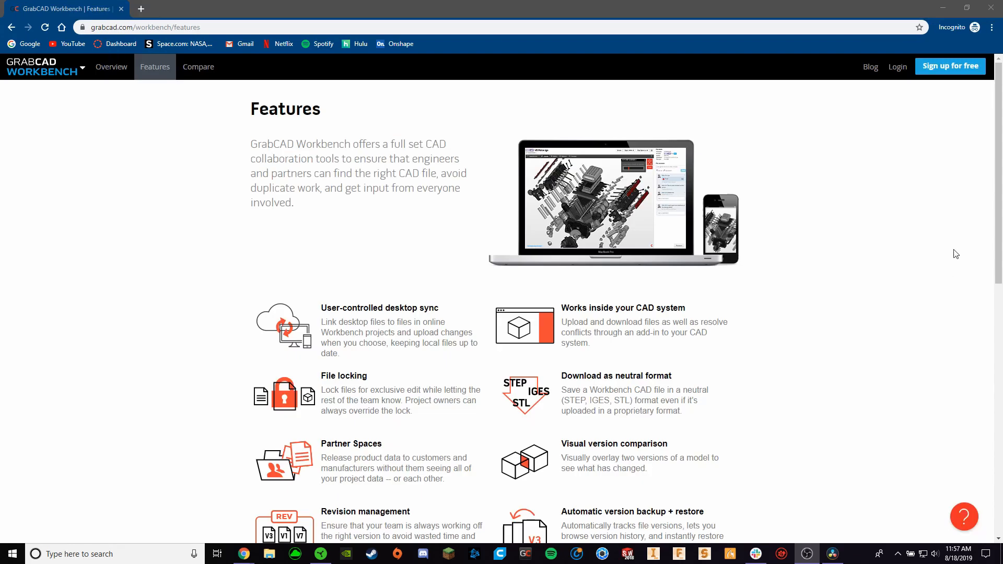
Examine the list of collaboration tools on GrabCAD Workbench's Features page down to the sign-up section
scroll(956, 254, "down", 4)
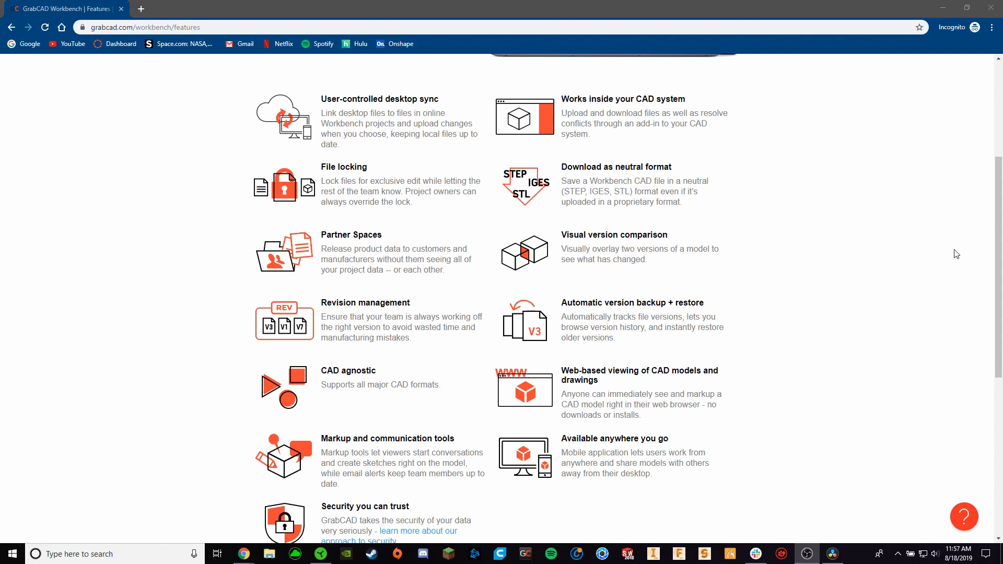
scroll(957, 254, "down", 2)
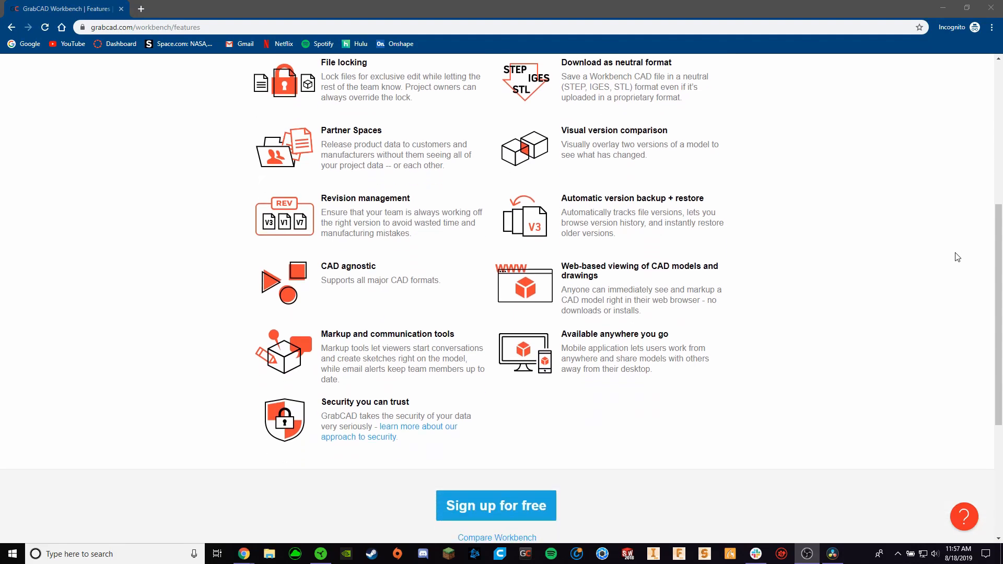
scroll(957, 257, "up", 6)
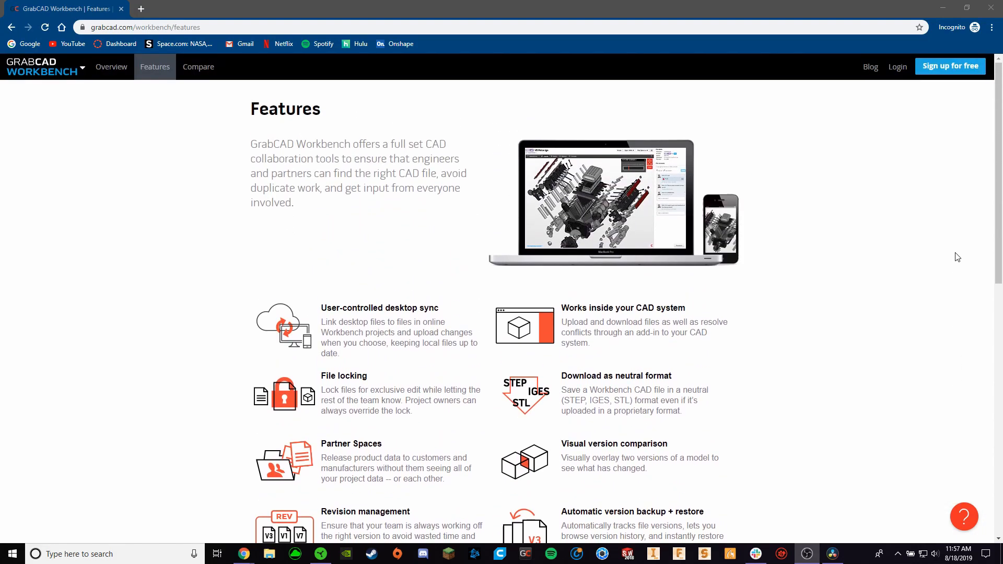
scroll(328, 230, "down", 10)
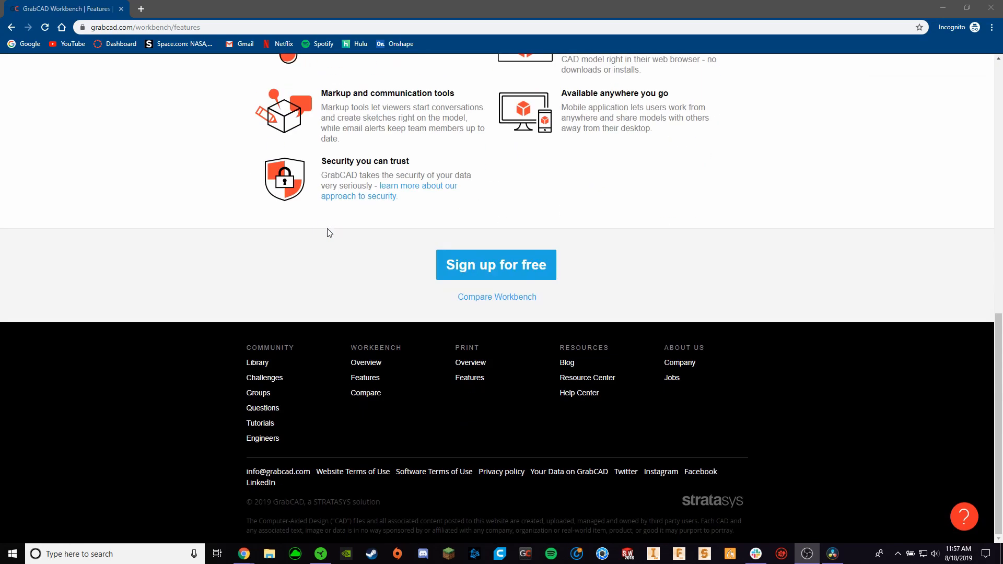